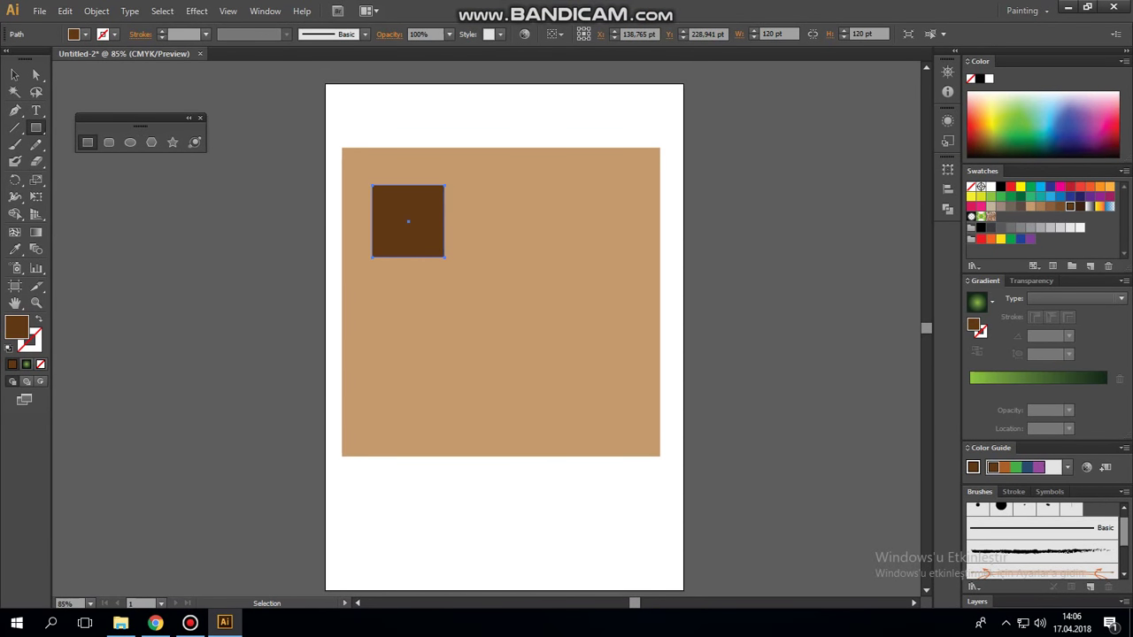
Swap the small brown square for a 169.41 pt dark-brown square in the wall's upper-left
key("Delete")
left_click_drag(366, 171, 468, 272)
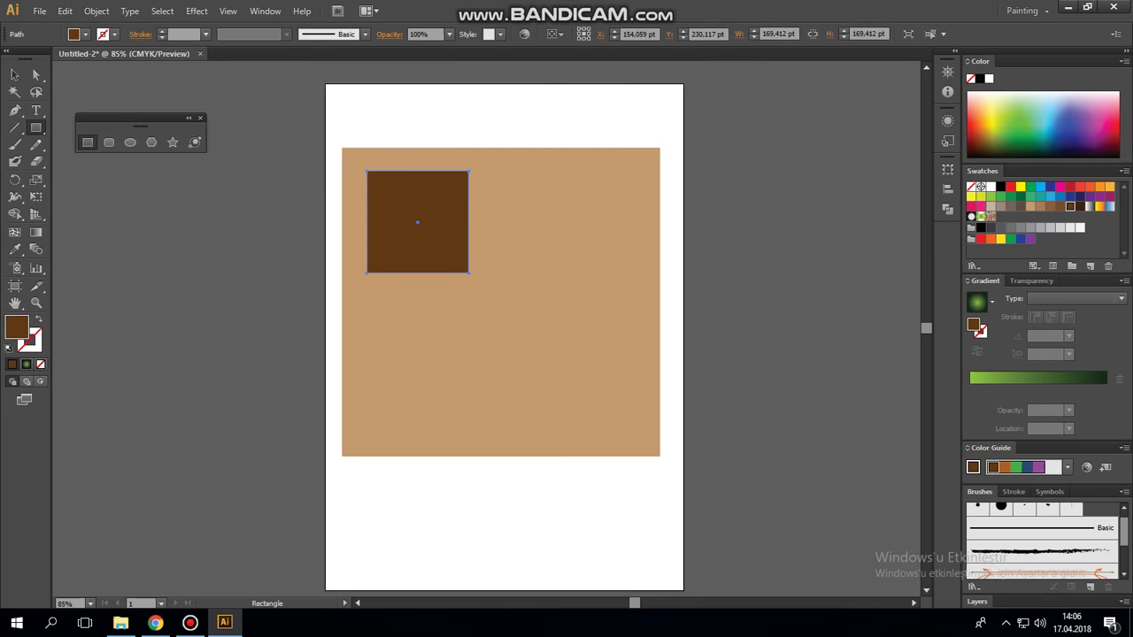
left_click(15, 75)
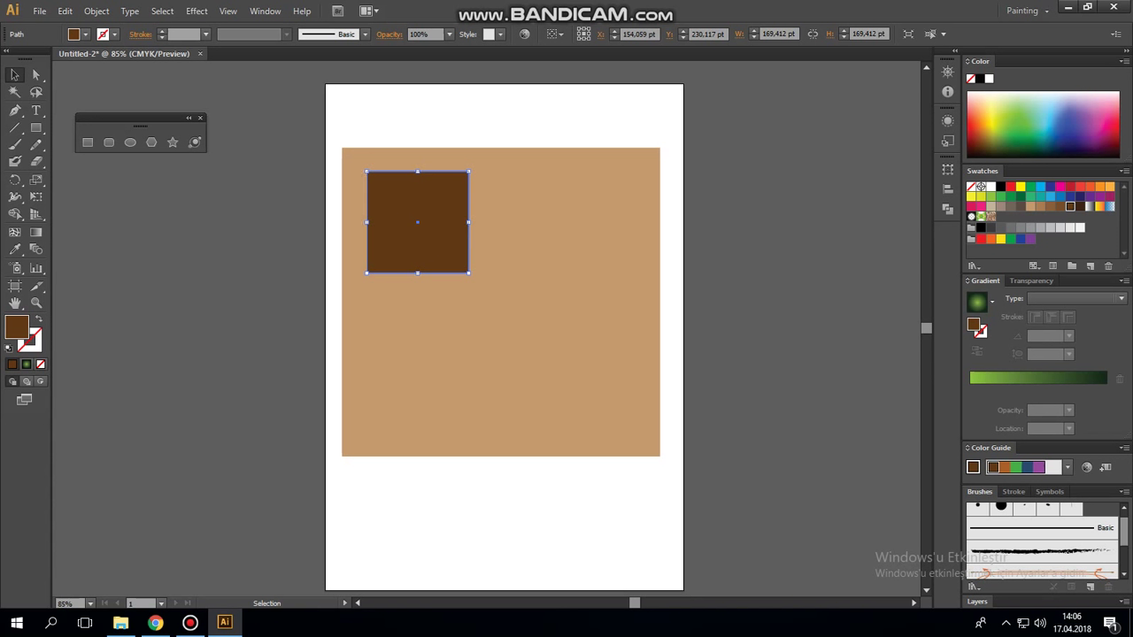
left_click(549, 354)
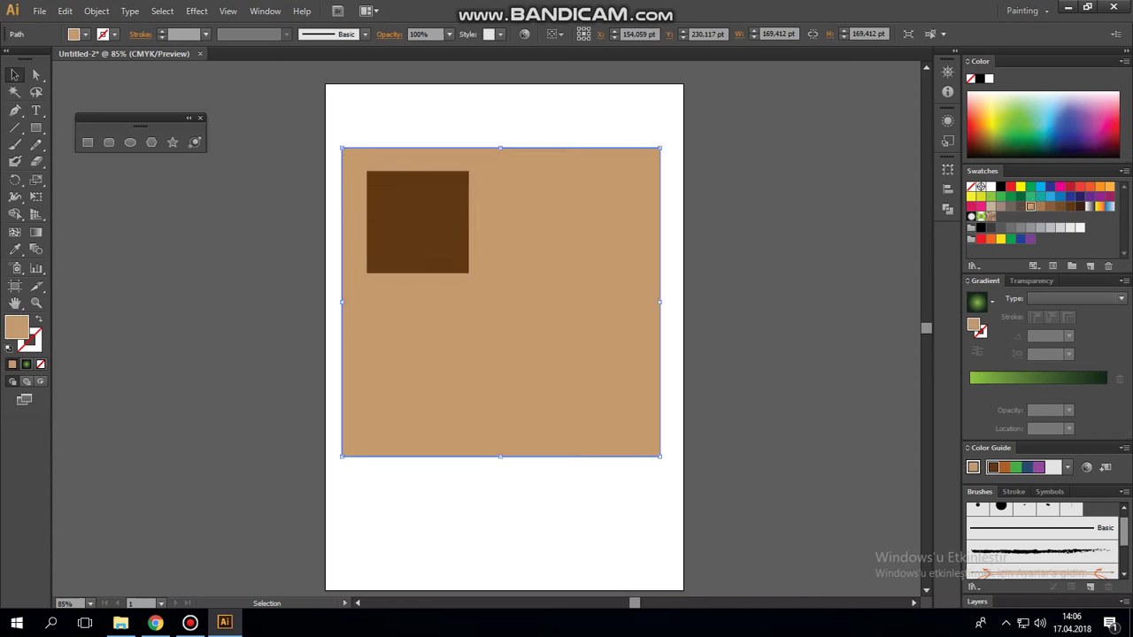
left_click(87, 141)
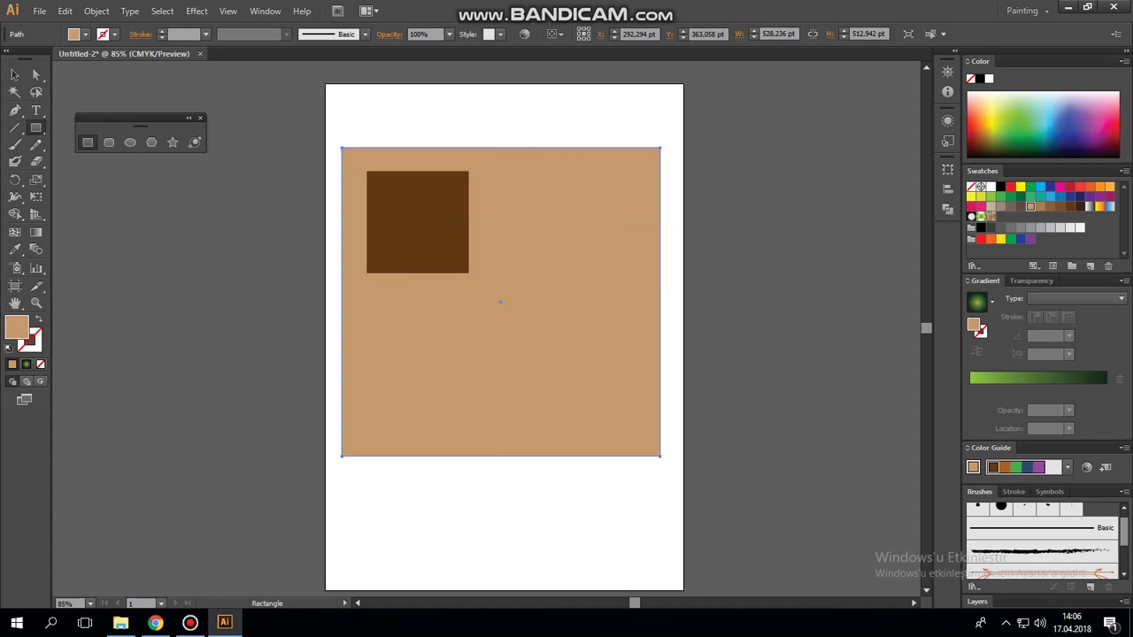
key("v")
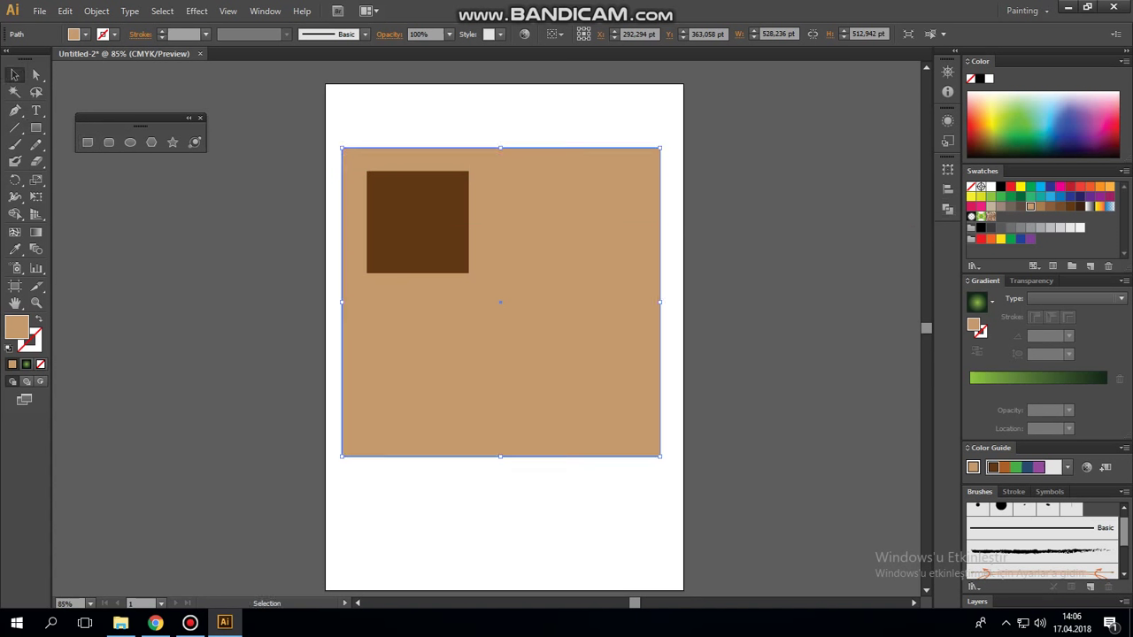
left_click(417, 221)
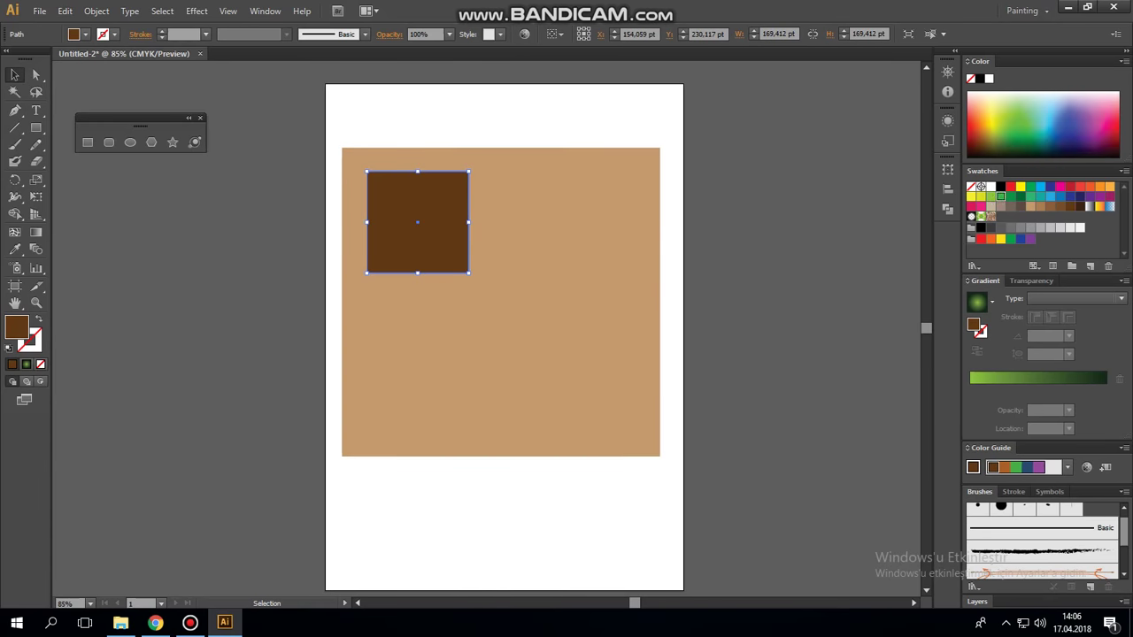
Fill the square green and draw a thin dark-brown vertical bar down its centre
left_click(1000, 197)
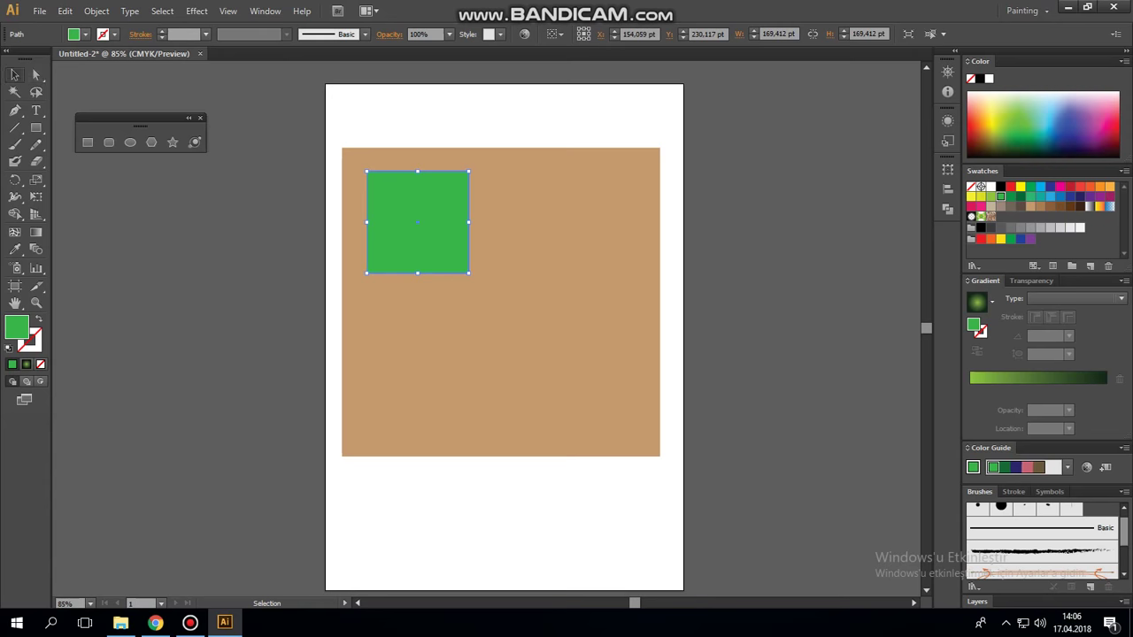
key("ctrl+shift+a")
key("m")
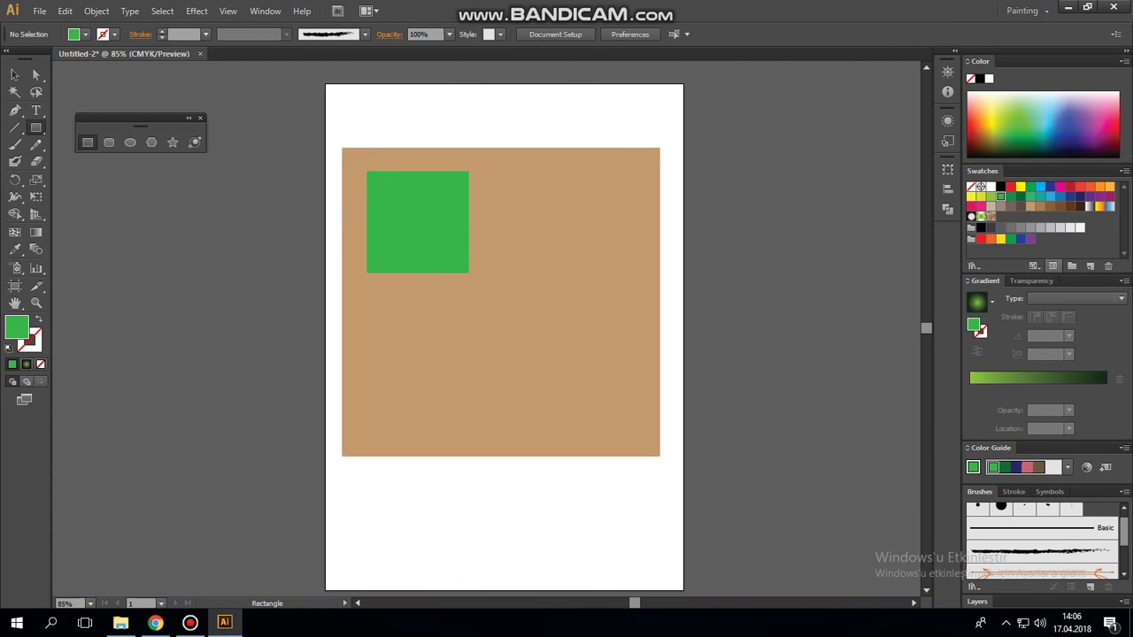
left_click(1070, 206)
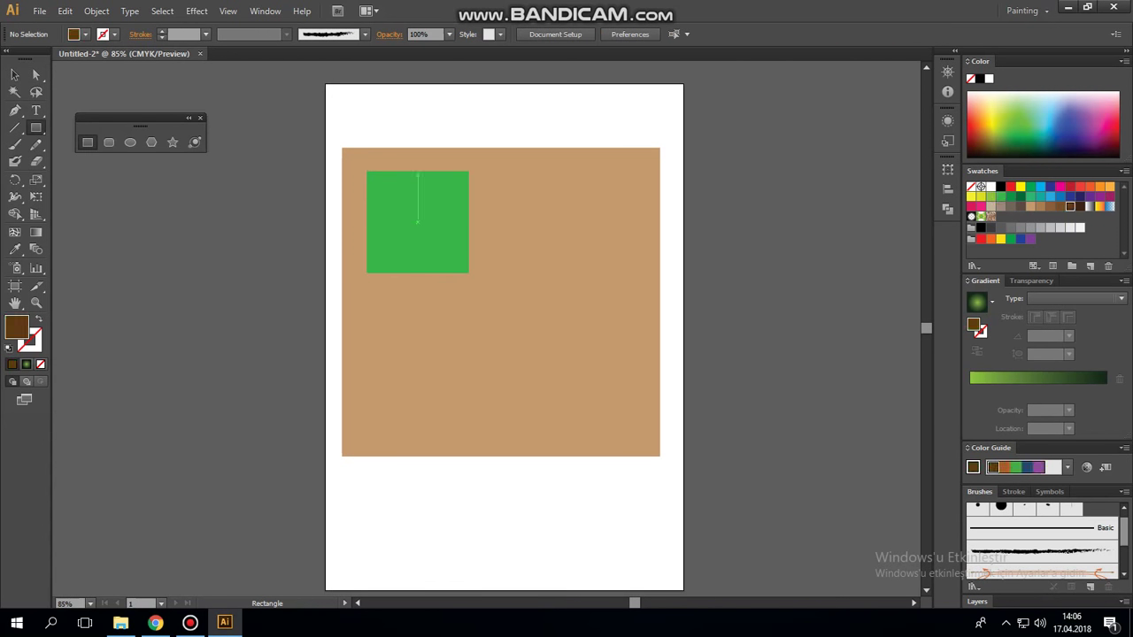
left_click_drag(412, 171, 412, 272)
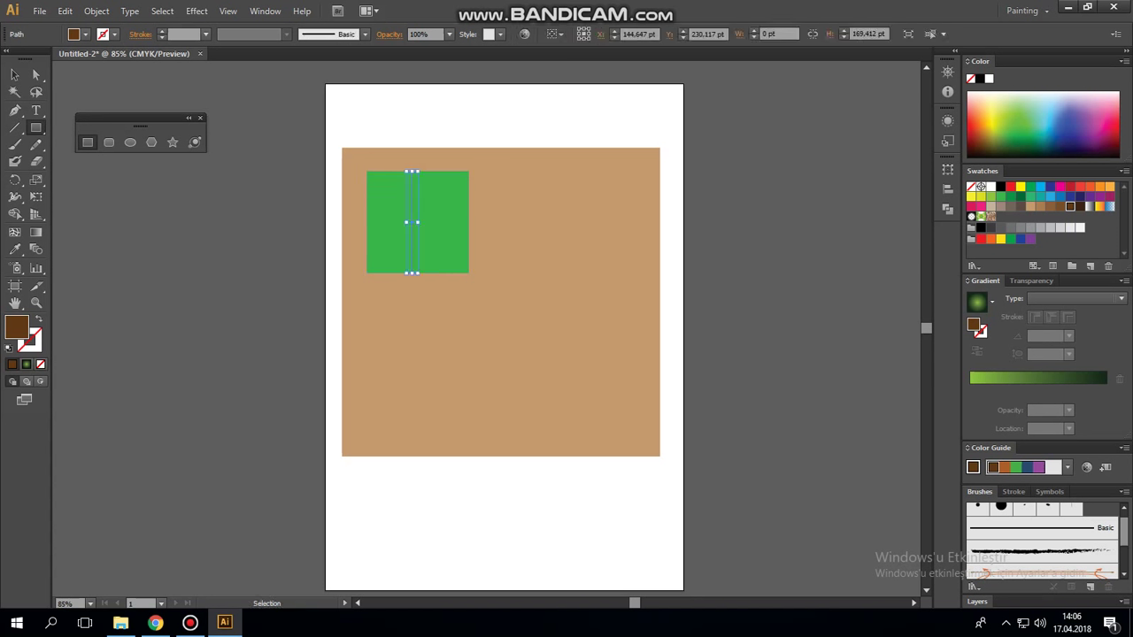
key("ctrl+z")
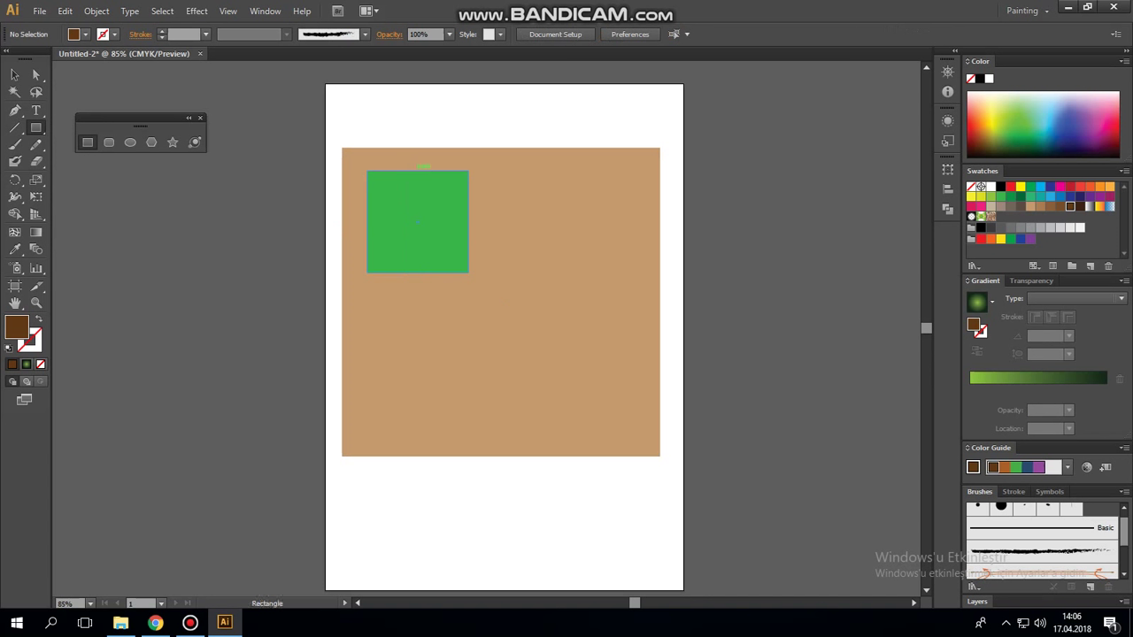
left_click_drag(414, 170, 425, 272)
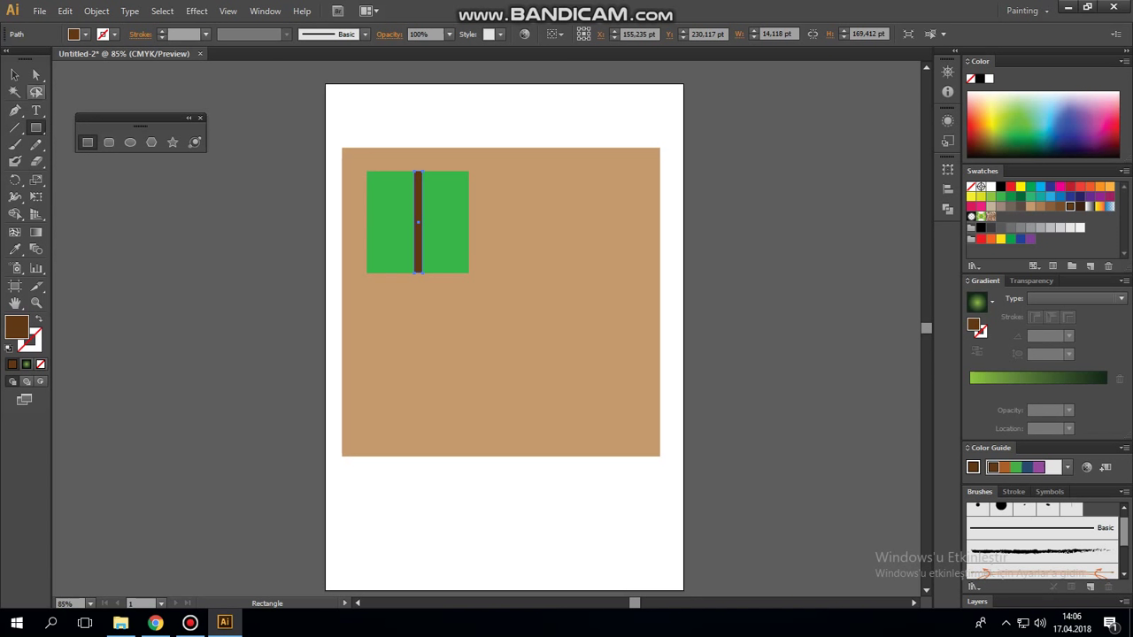
Rotate a copy of the brown bar horizontal and centre it to form a window cross
left_click(14, 75)
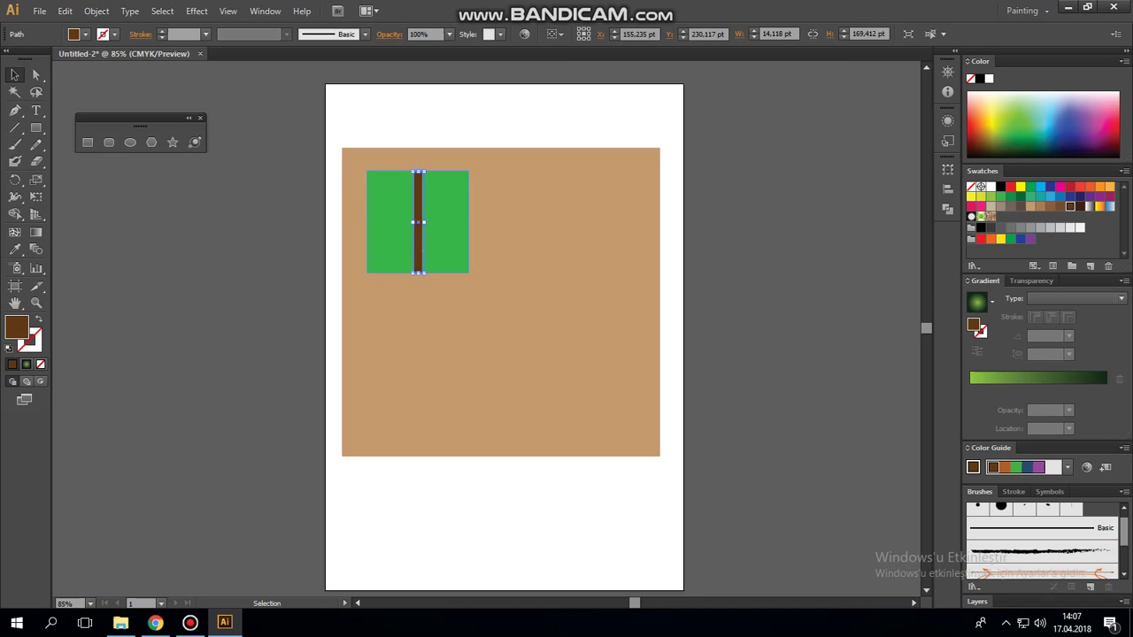
left_click_drag(430, 245, 458, 247)
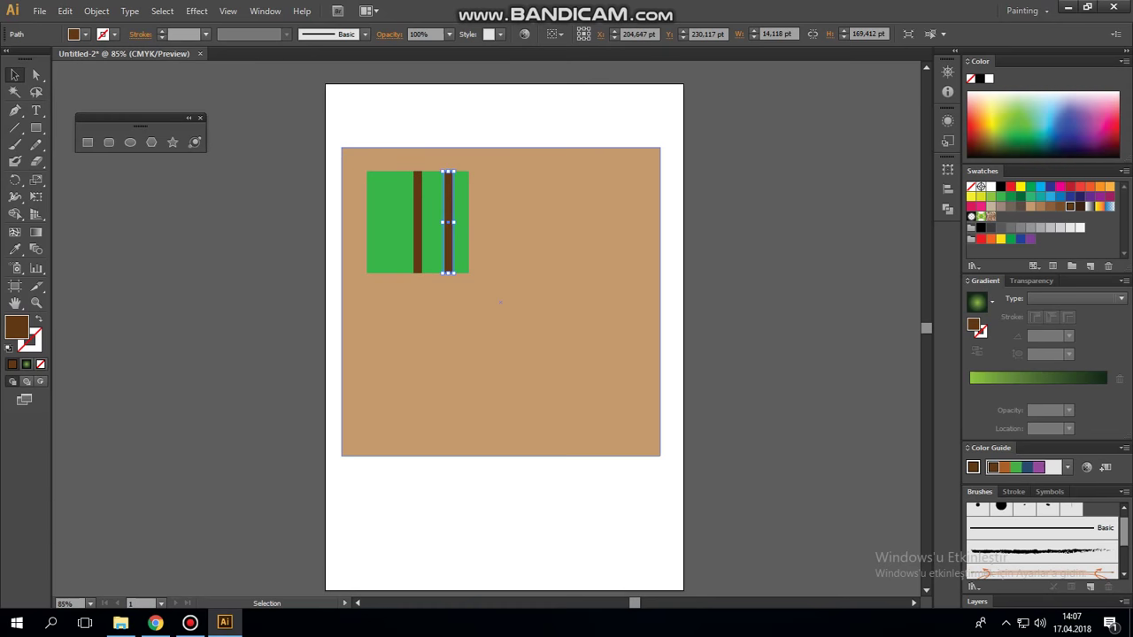
mouse_move(453, 169)
left_mouse_down()
mouse_move(498, 220)
mouse_move(443, 218)
left_mouse_up()
left_click(478, 228)
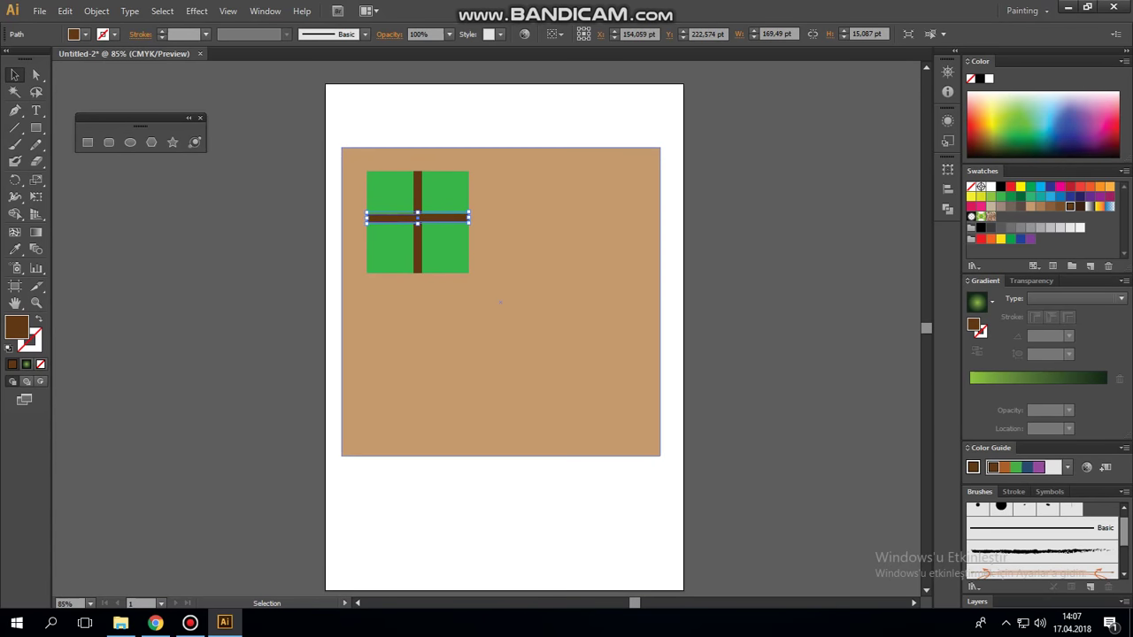
left_click(435, 215)
key("Down")
key("Down")
key("Down")
key("Down")
key("Down")
key("Down")
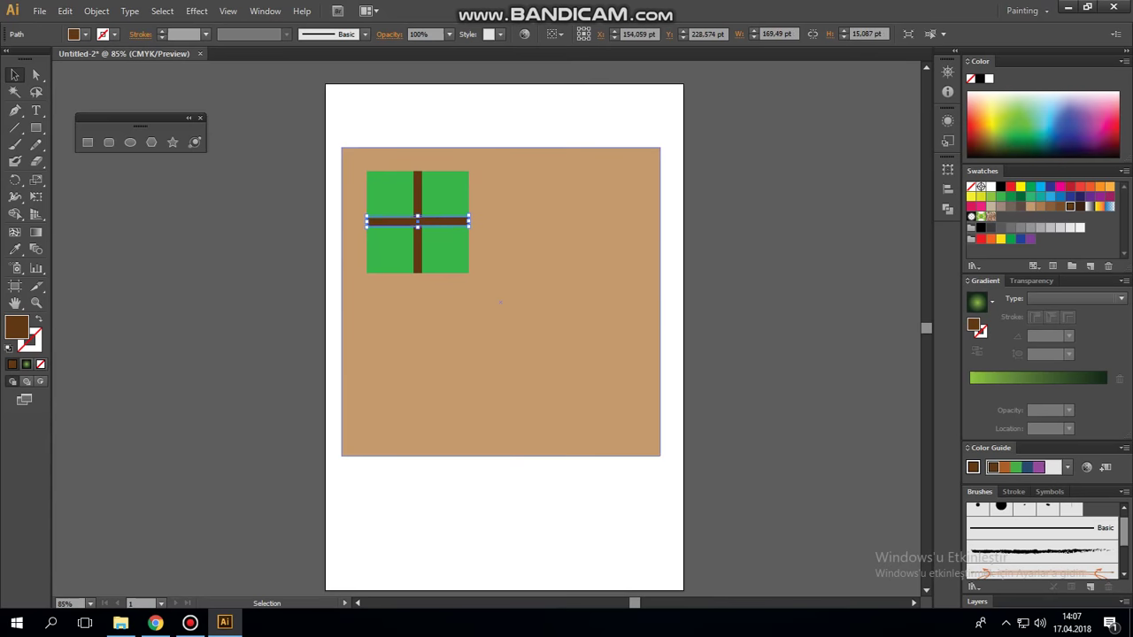
left_click(531, 354)
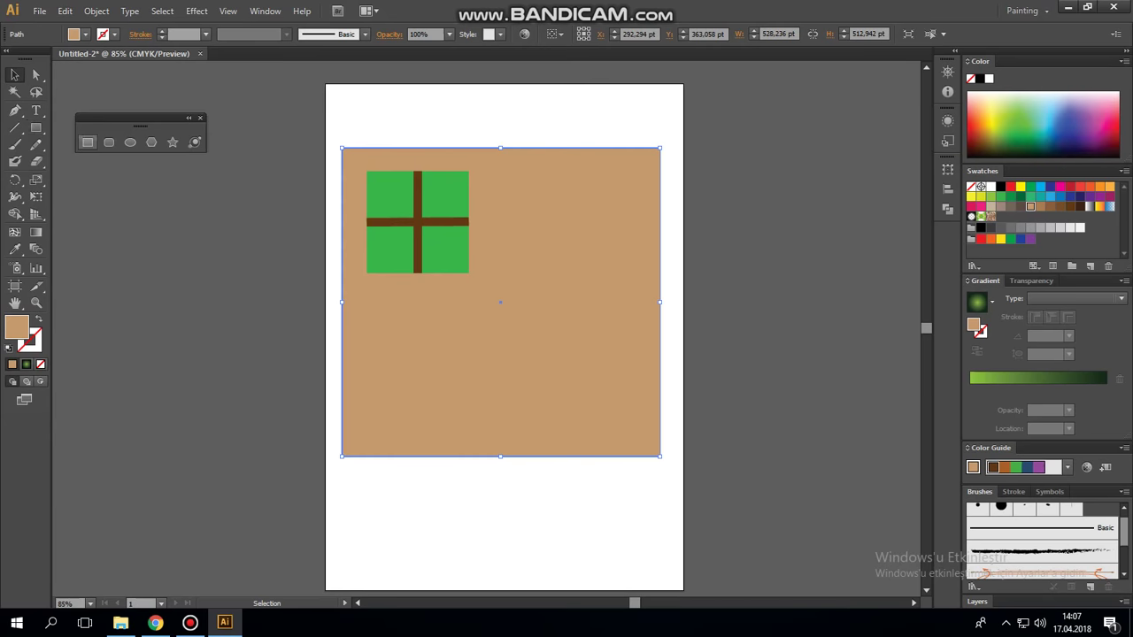
left_click(88, 142)
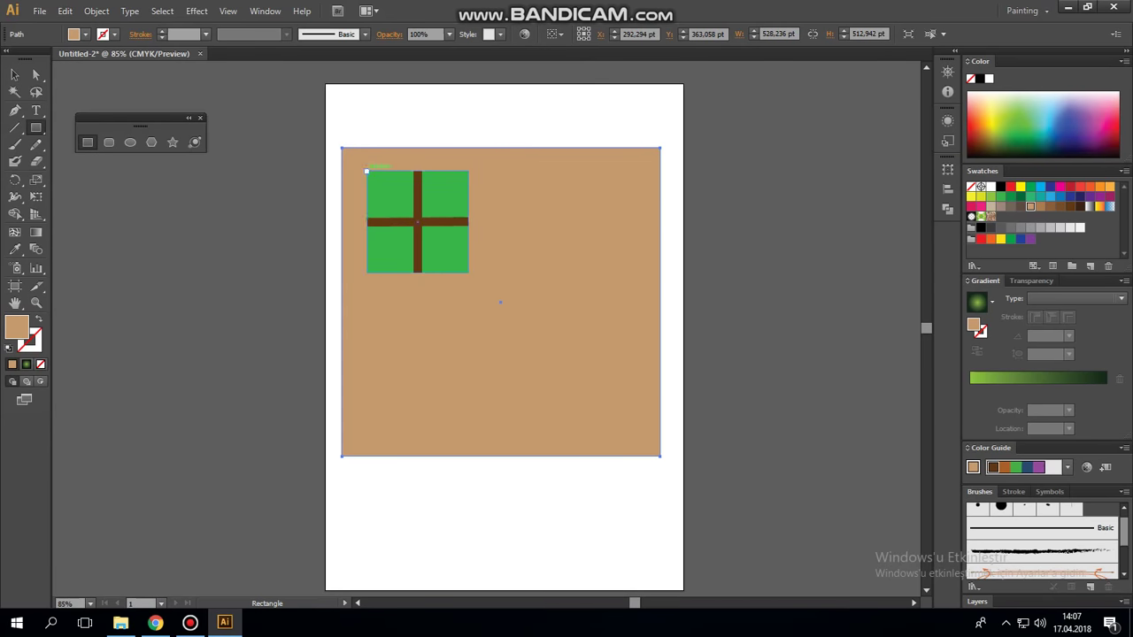
Outline the green window with an unfilled dark-brown rectangle of 9 pt stroke weight
left_click_drag(367, 170, 469, 273)
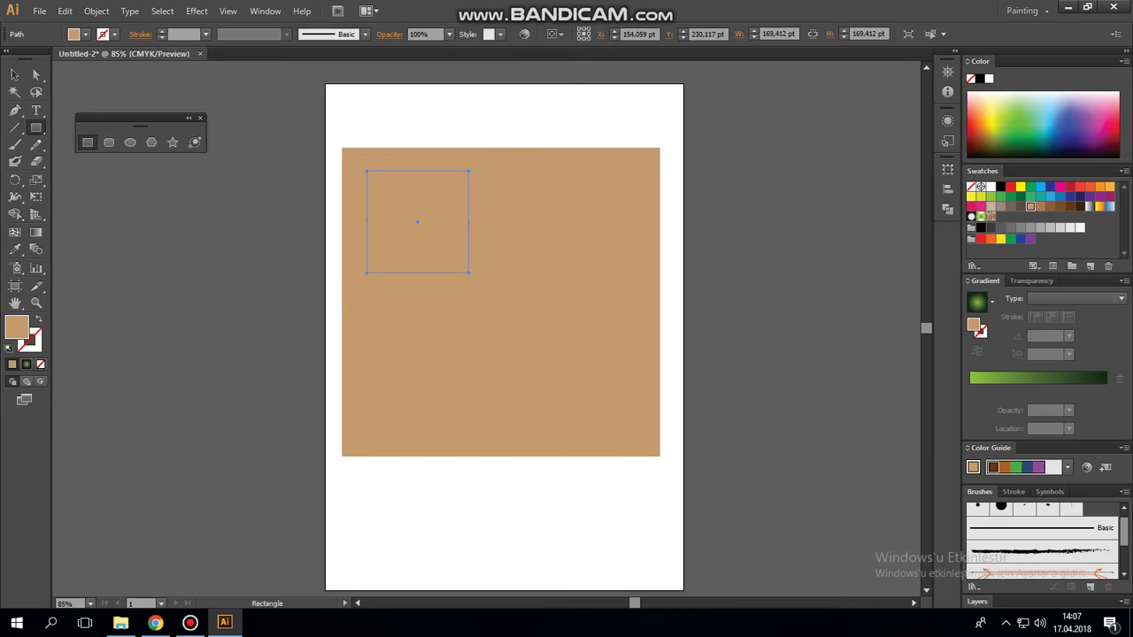
key("slash")
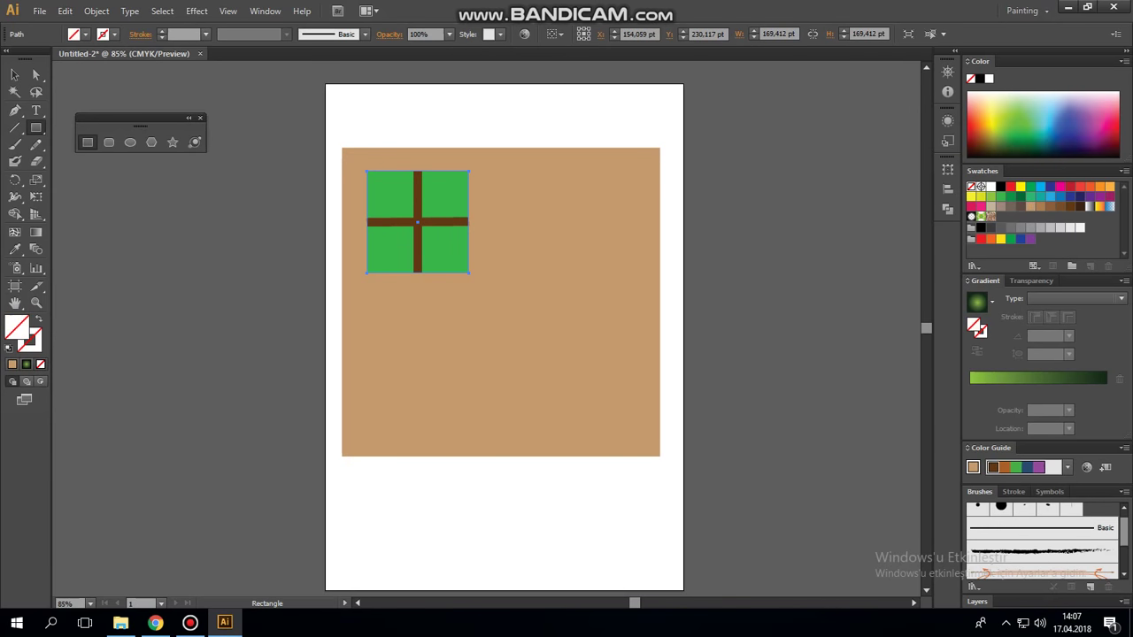
key("x")
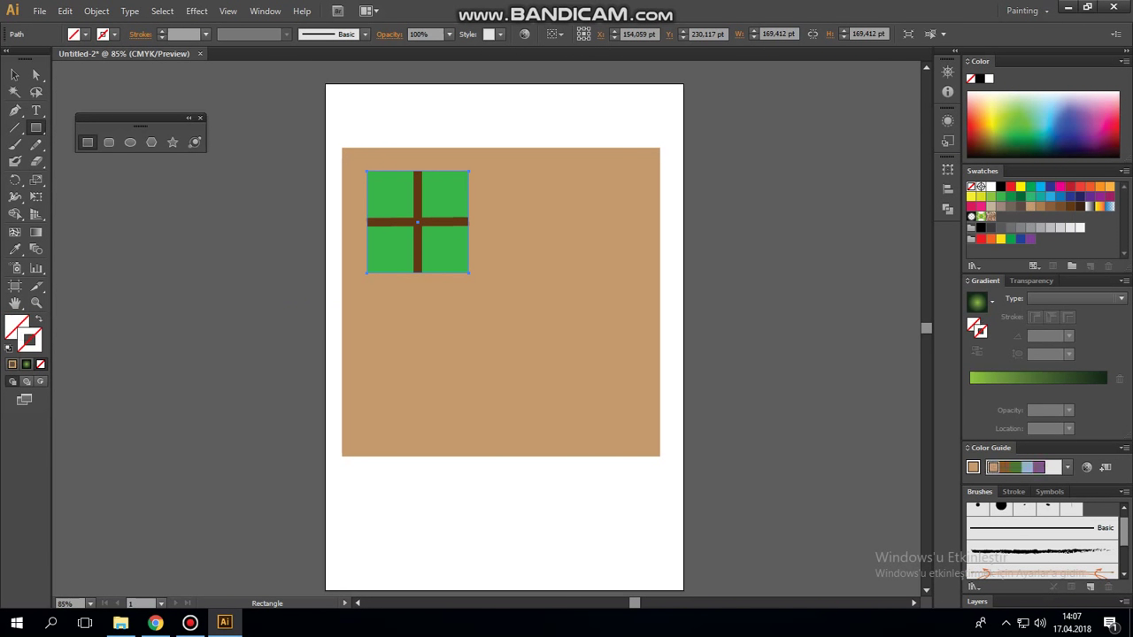
left_click(1070, 207)
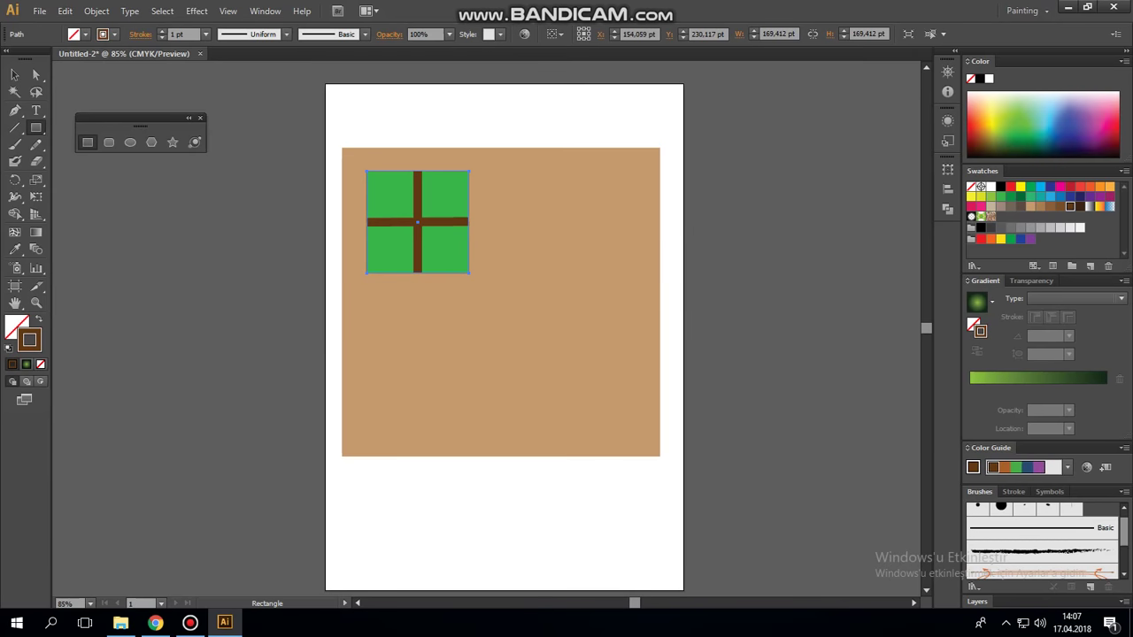
left_click(205, 34)
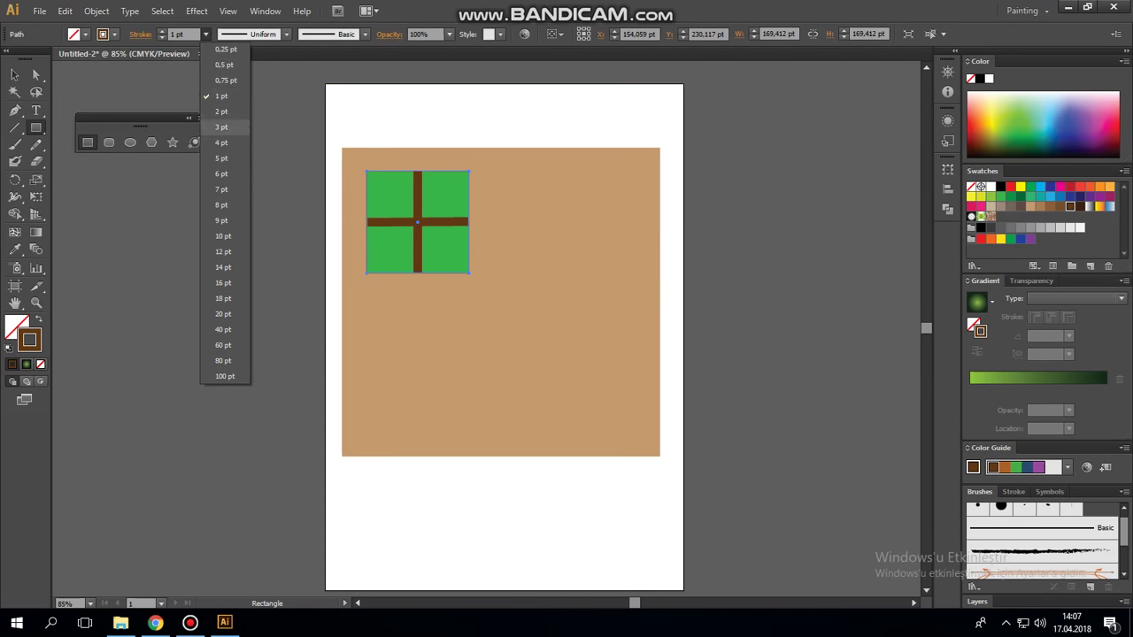
left_click(223, 127)
left_click(205, 34)
left_click(223, 205)
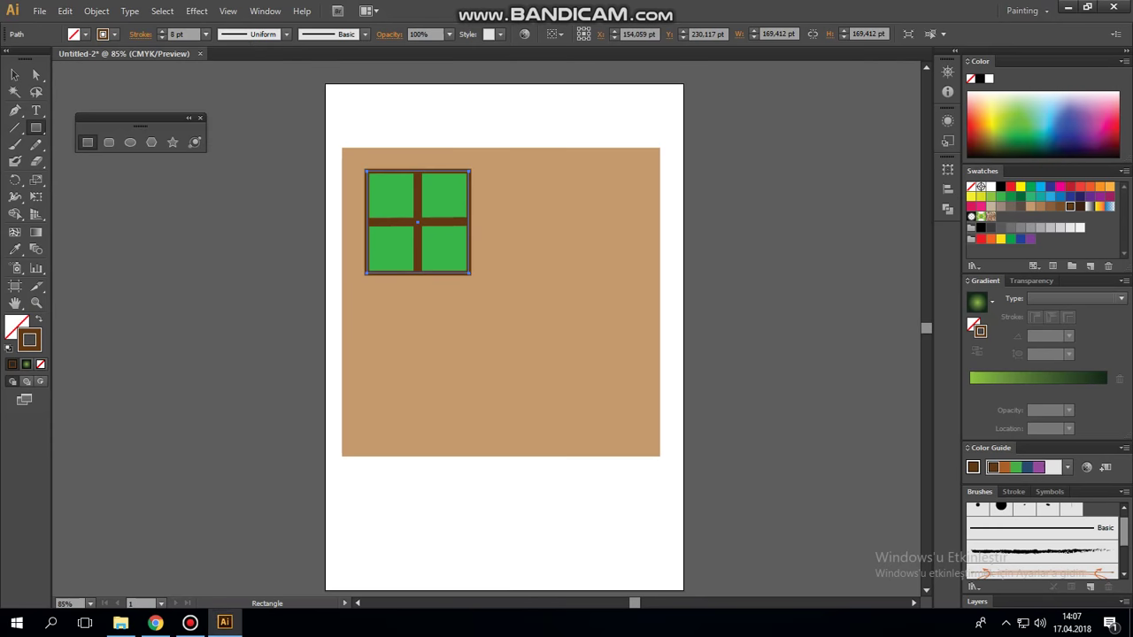
left_click(205, 33)
left_click(223, 221)
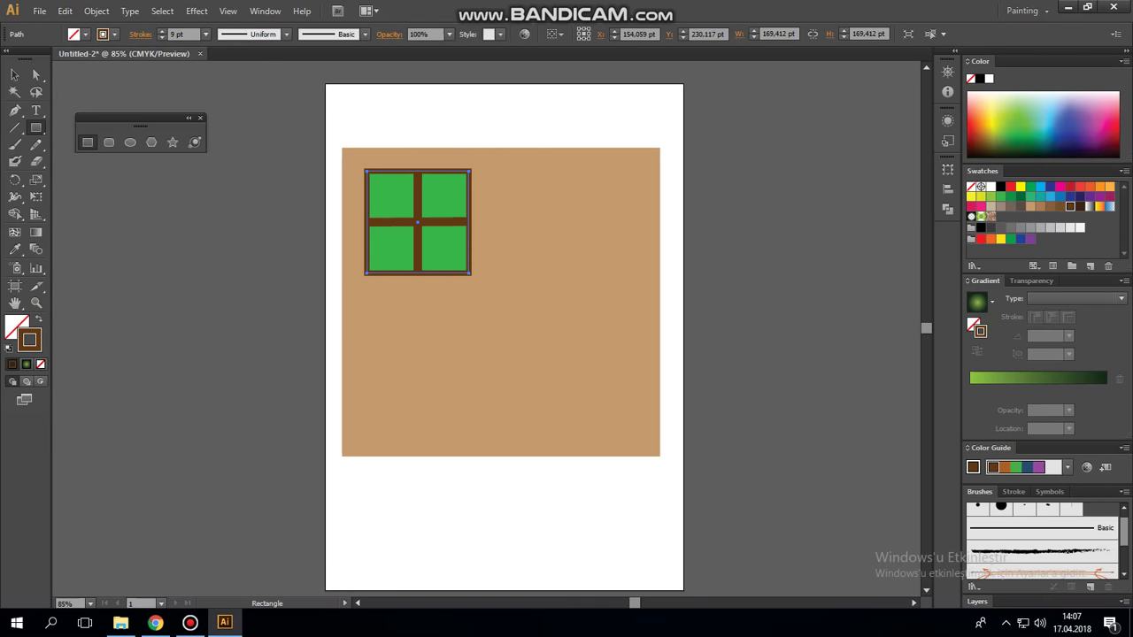
key("v")
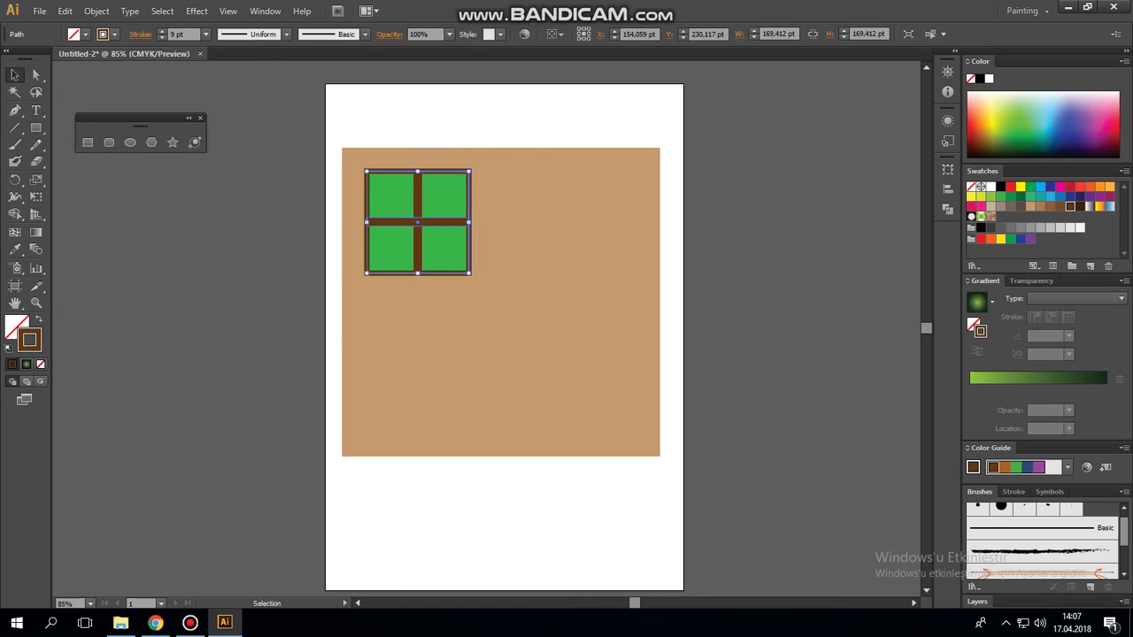
key("ctrl+shift+a")
Move the tan wall aside and back so the window sits near its top-left
left_click_drag(500, 301, 706, 323)
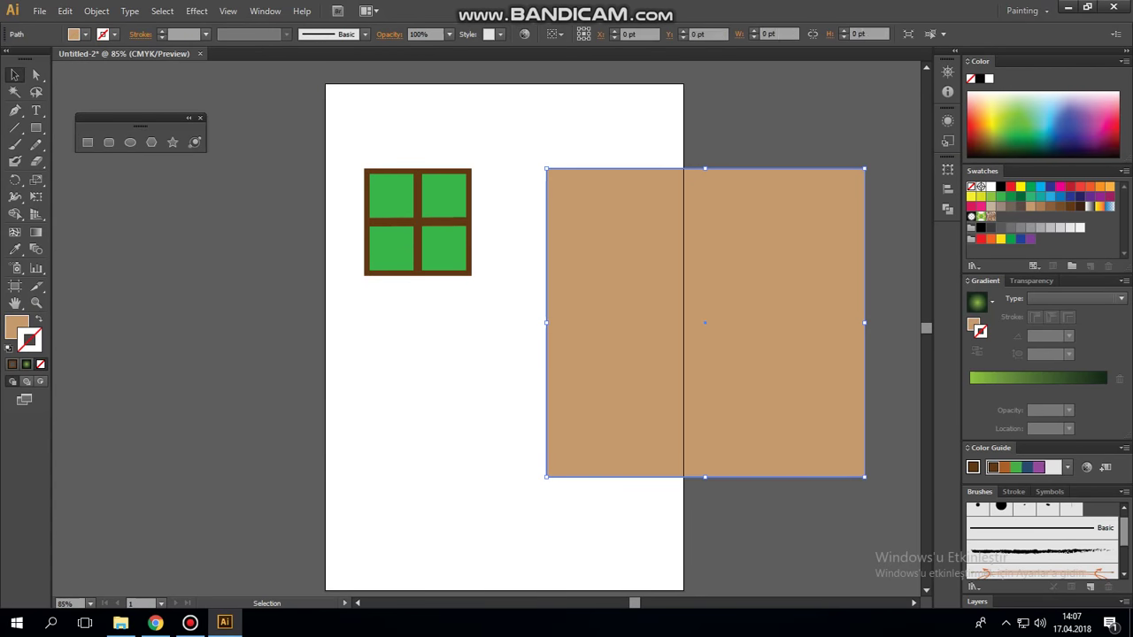
left_click(443, 257)
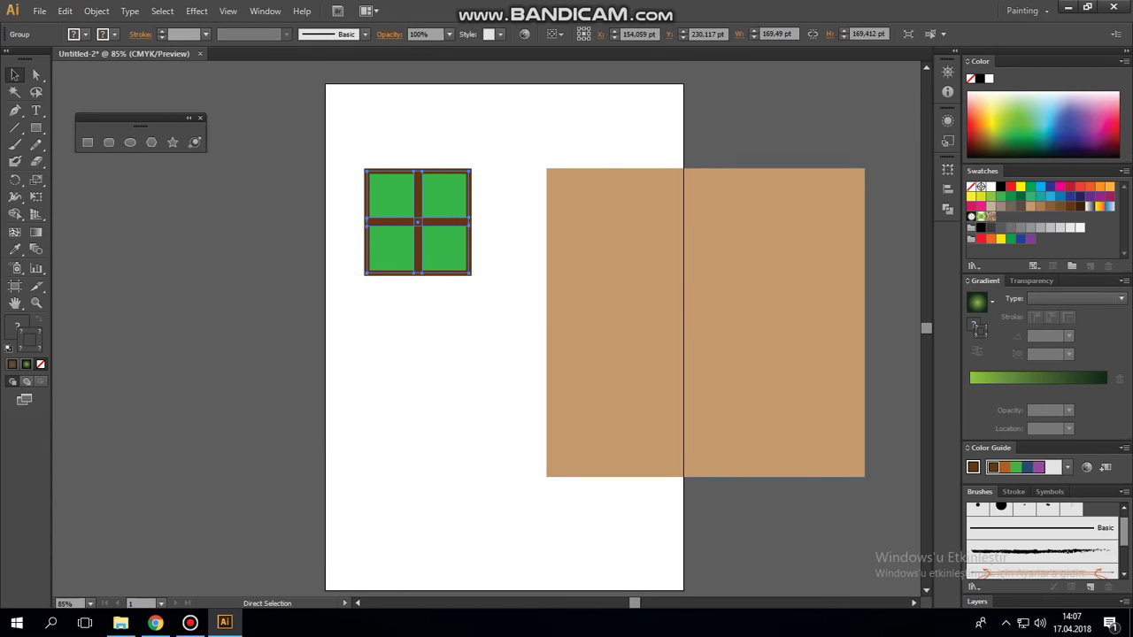
mouse_move(447, 252)
left_mouse_down()
mouse_move(469, 225)
mouse_move(455, 252)
left_mouse_up()
left_click_drag(653, 315, 453, 308)
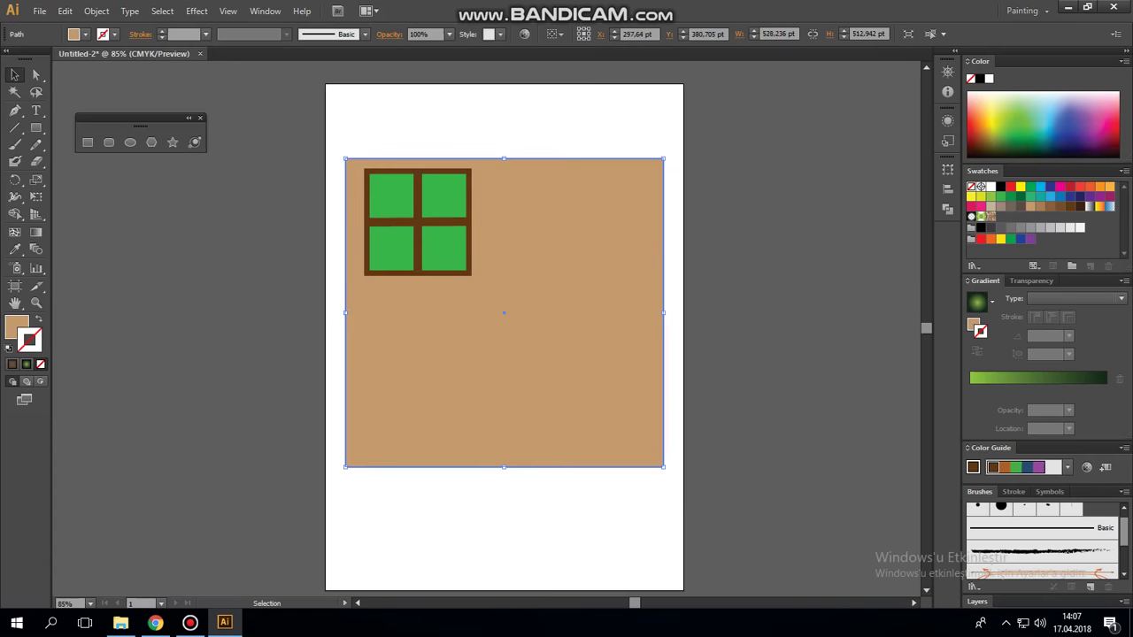
Copy and paste the window group to make a second window
left_click(418, 196)
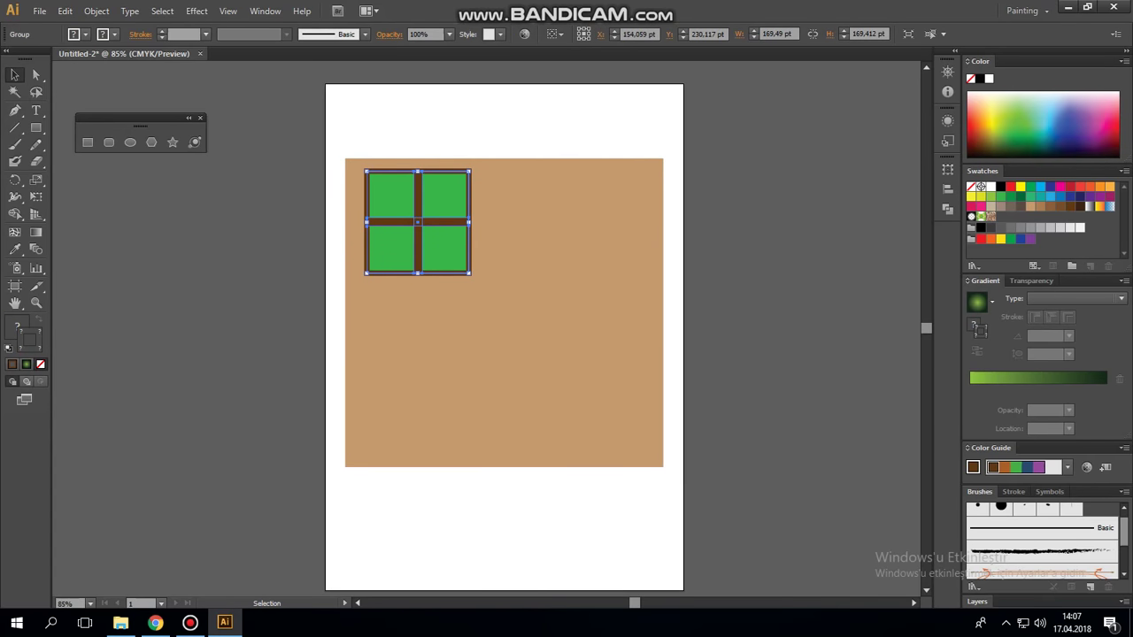
key("a")
key("ctrl+c")
key("ctrl+v")
Place the copied window right of the first, trying and undoing a top/centre alignment
left_click_drag(519, 369, 608, 268)
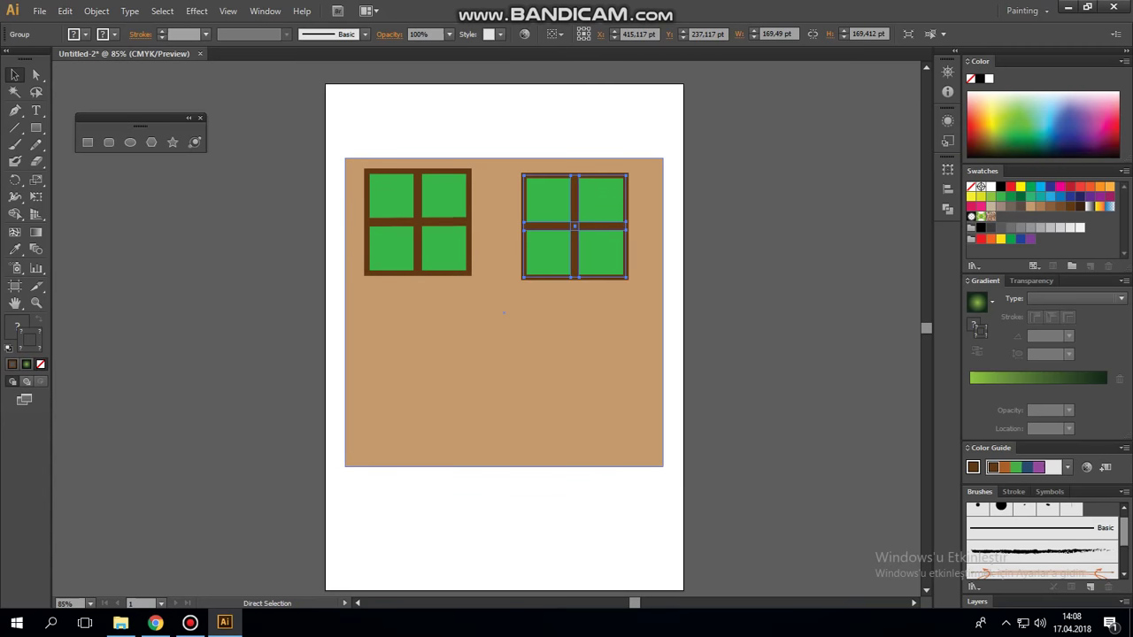
left_click(418, 221)
left_click(575, 225, "shift")
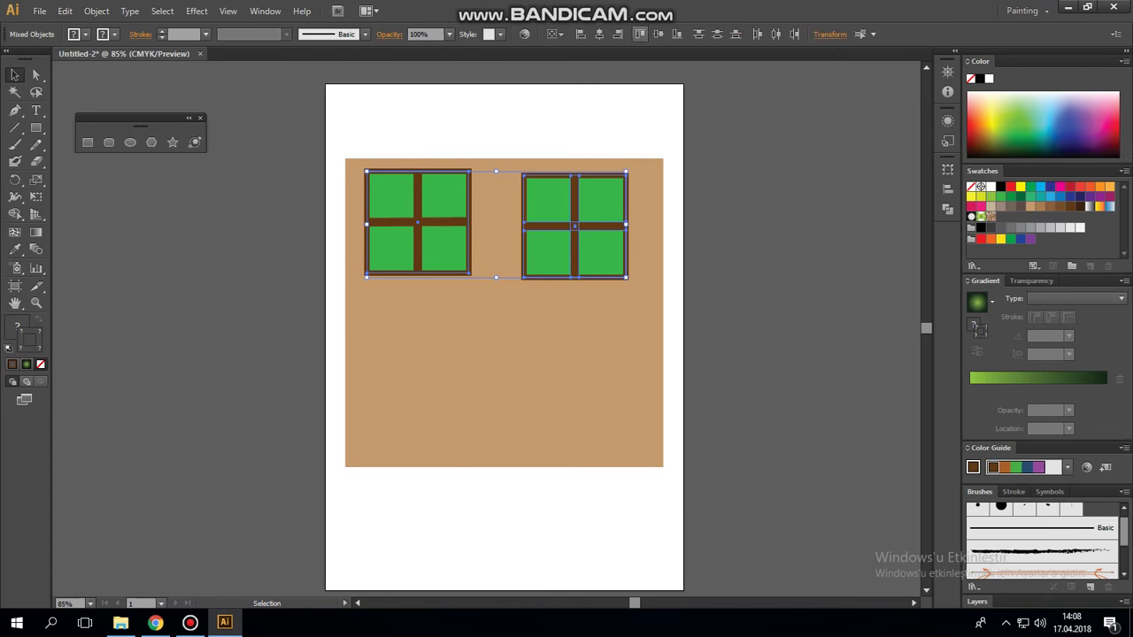
left_click(640, 33)
left_click(599, 33)
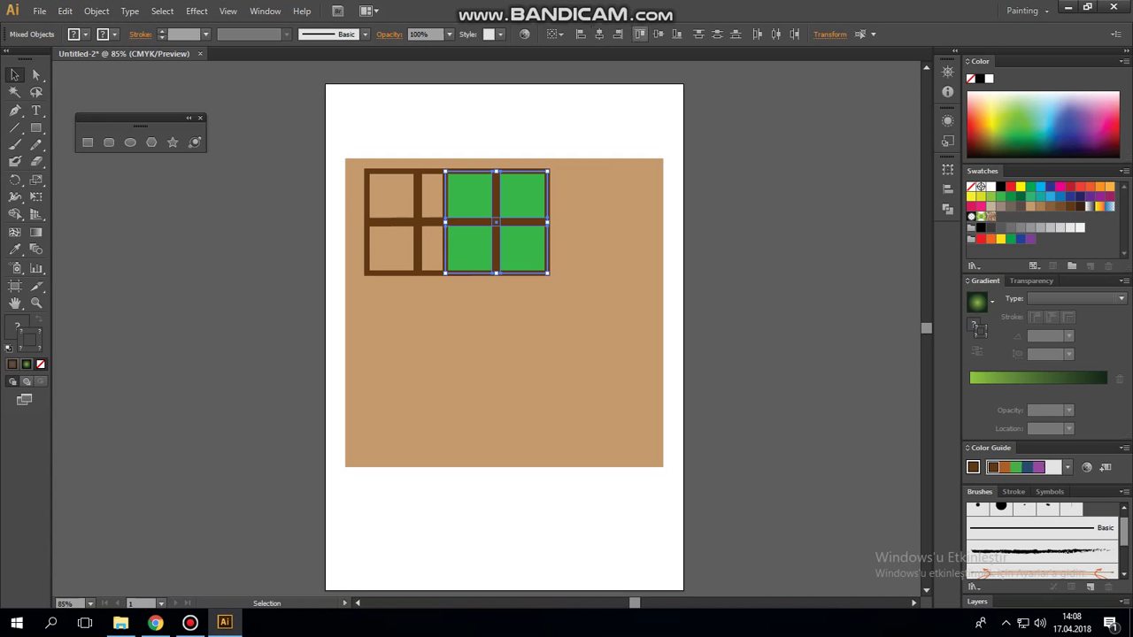
key("ctrl+z")
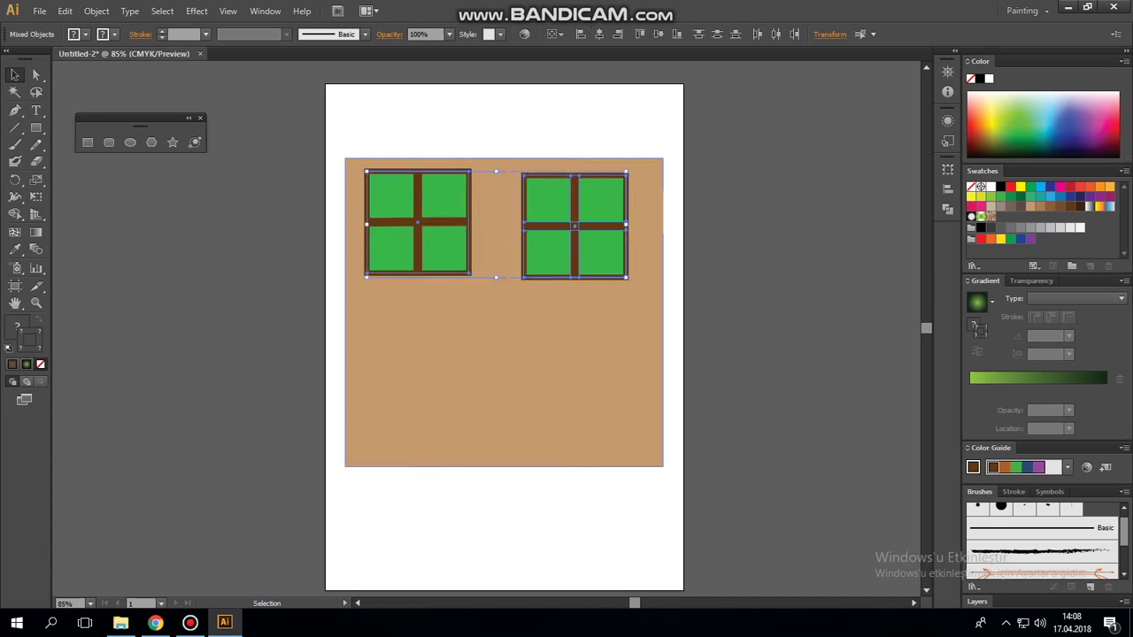
Undo lowering the windows and move the tan wall off to the lower right
left_click_drag(567, 246, 567, 301)
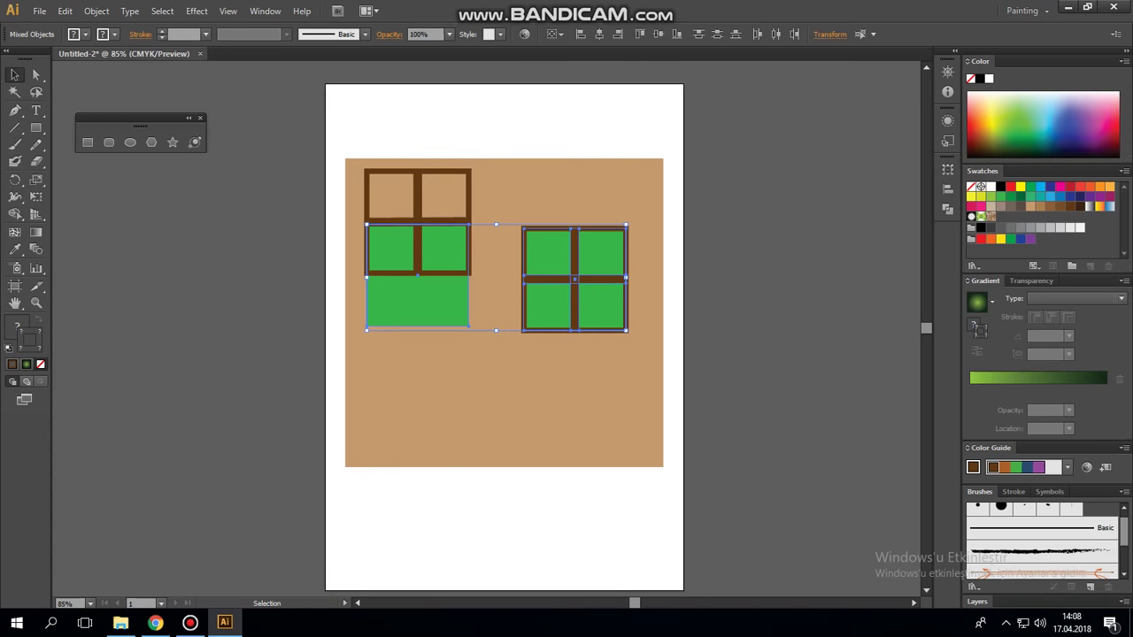
key("ctrl+z")
key("ctrl+shift+a")
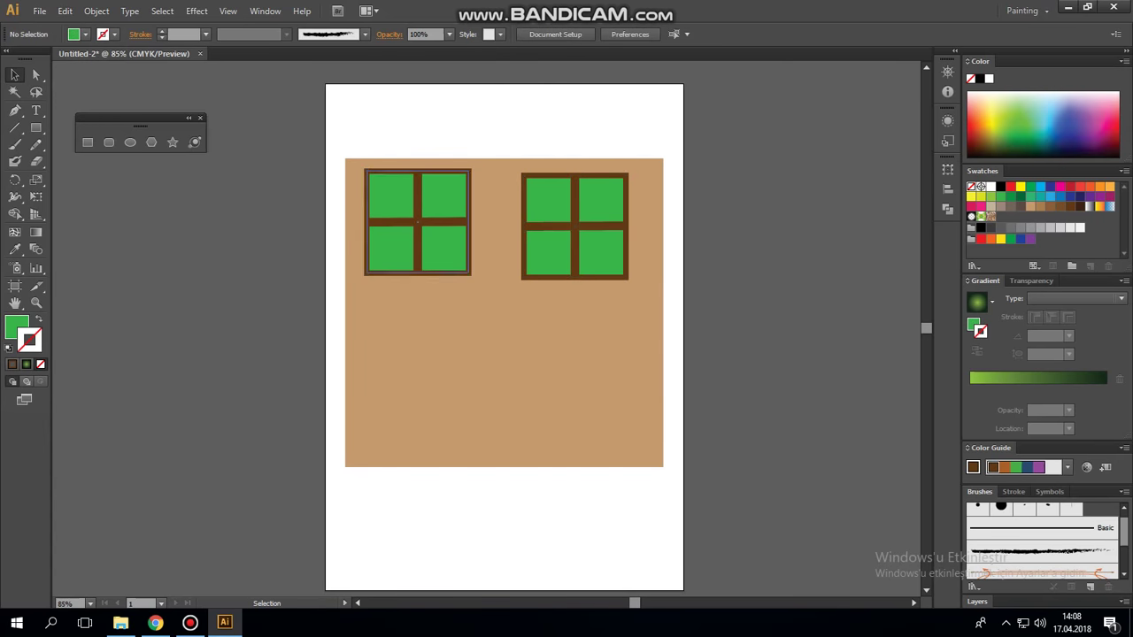
left_click_drag(504, 312, 728, 483)
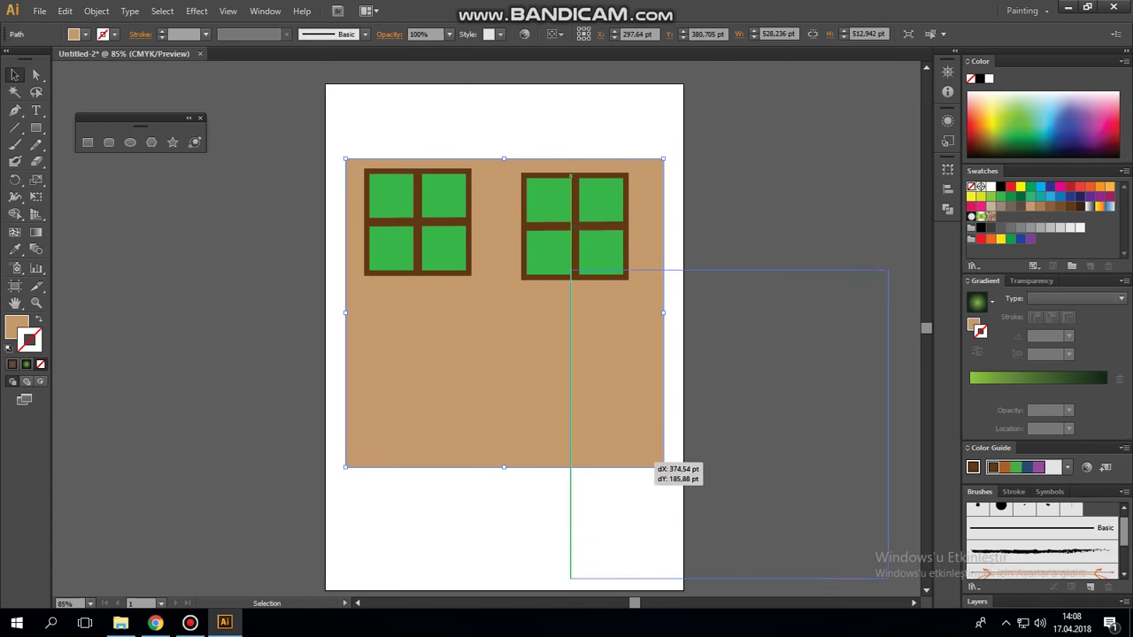
Bring the tan wall back behind both windows so they sit across its upper half
left_click_drag(340, 139, 648, 289)
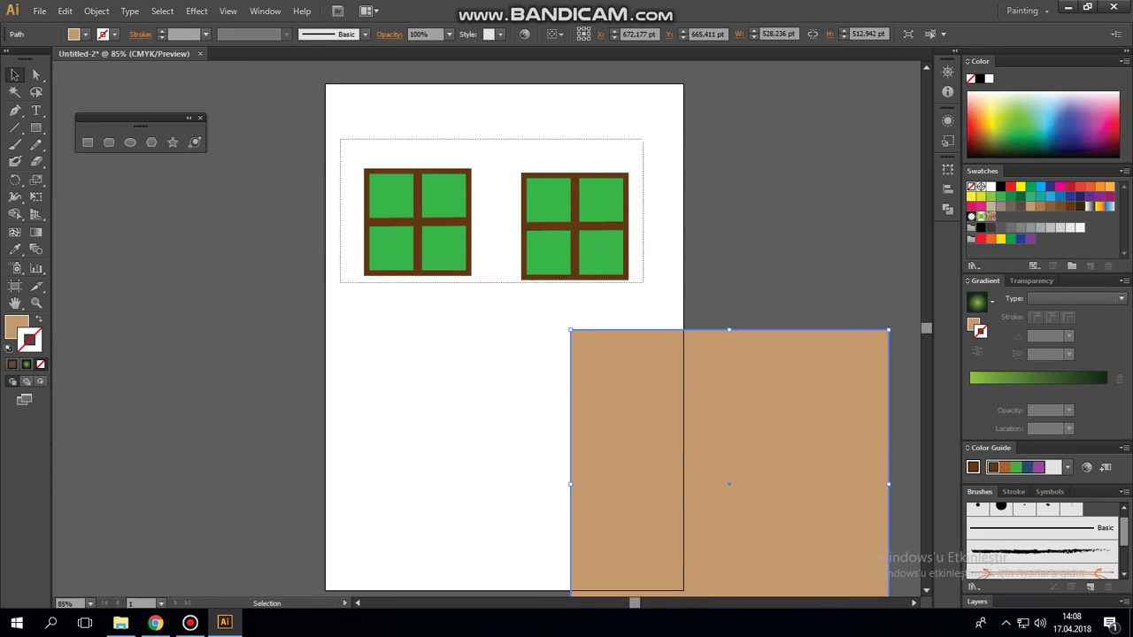
key("a")
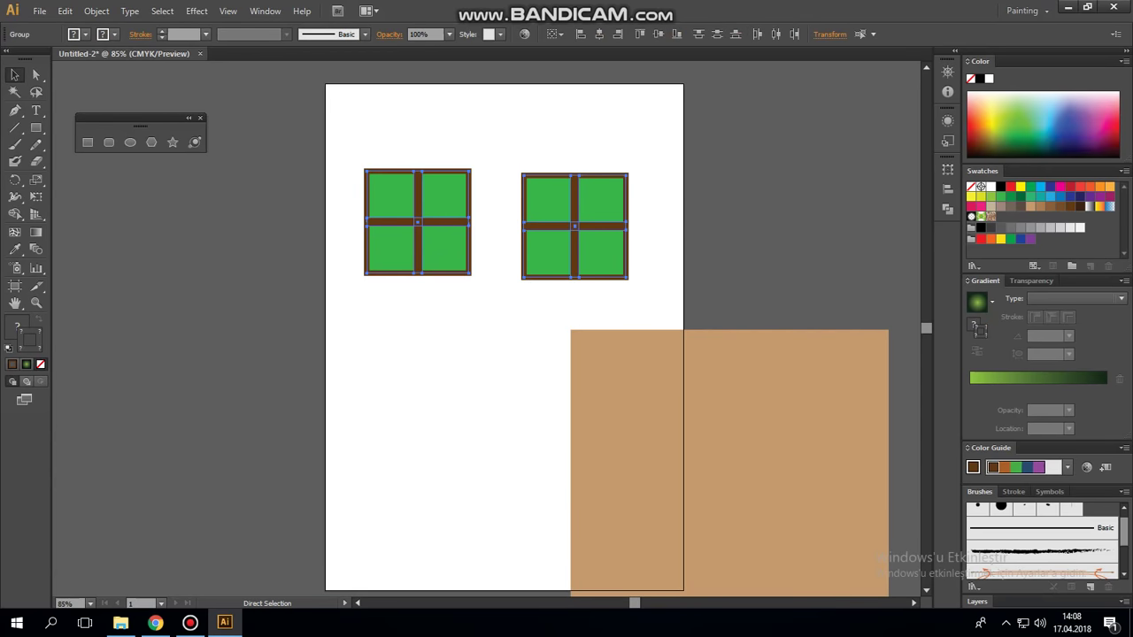
key("v")
mouse_move(645, 439)
left_mouse_down()
mouse_move(425, 254)
mouse_move(424, 351)
left_mouse_up()
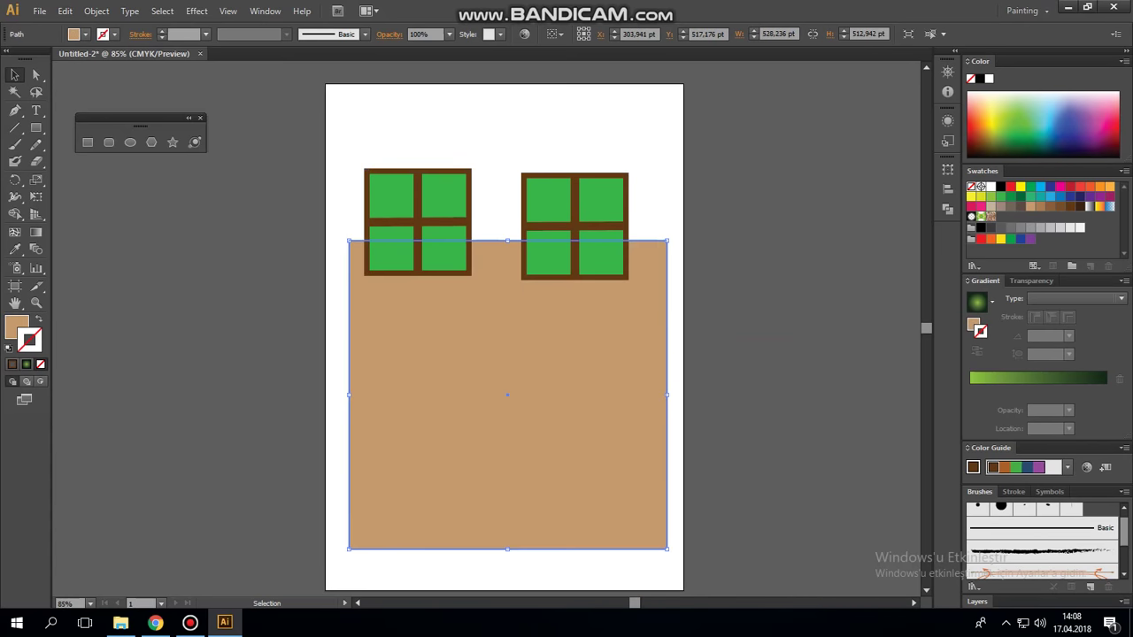
mouse_move(348, 109)
left_mouse_down()
mouse_move(584, 203)
mouse_move(619, 308)
left_mouse_up()
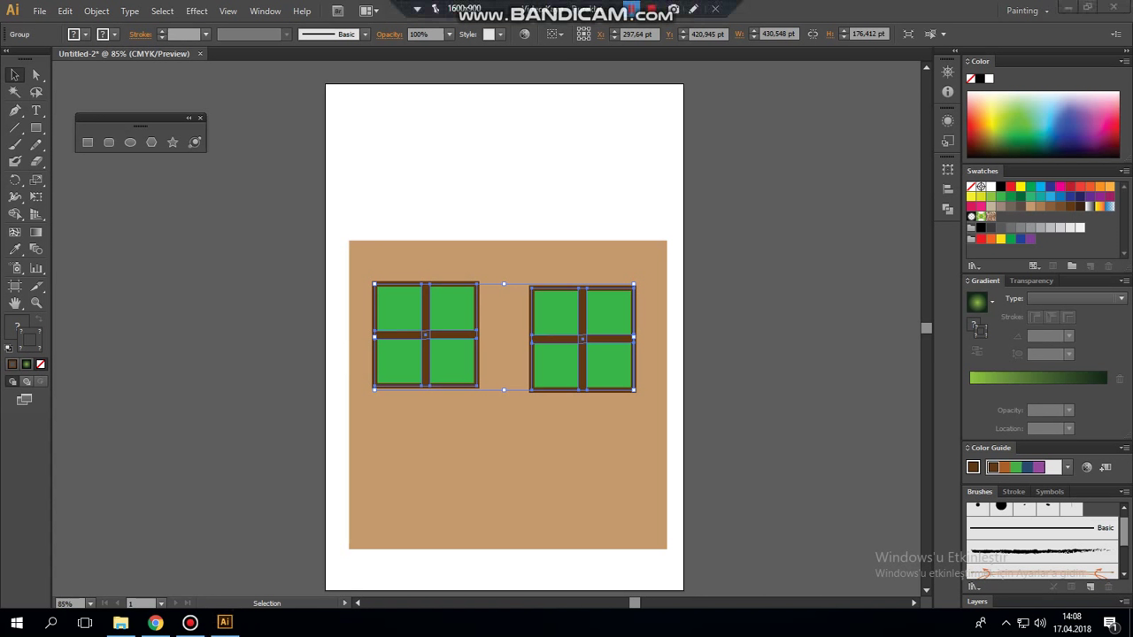
left_click(633, 284)
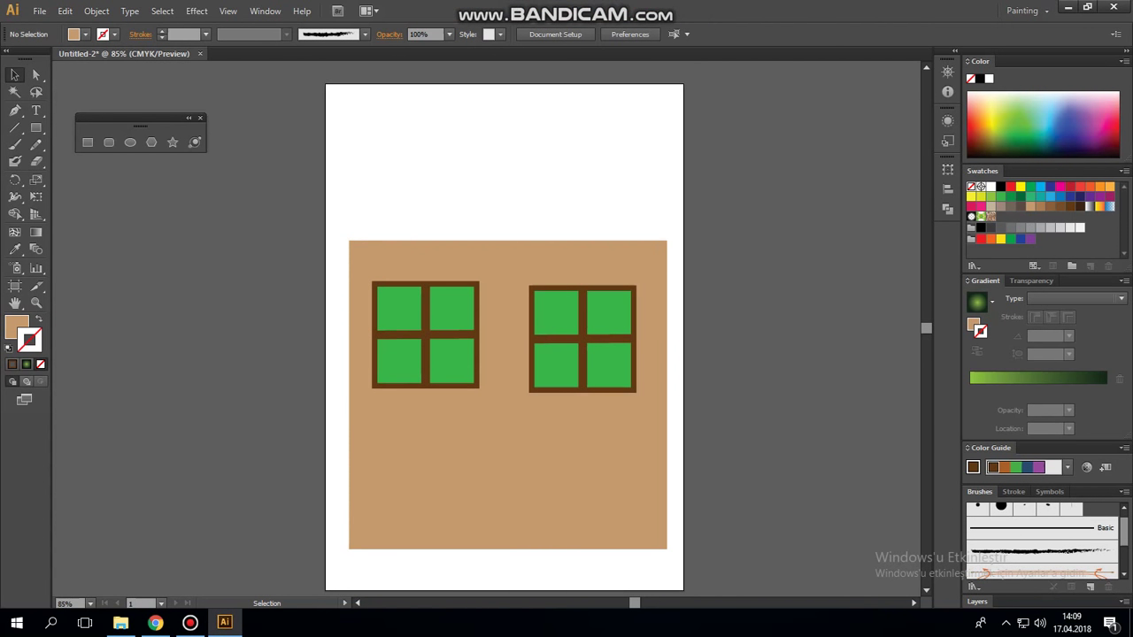
Create a tan triangle with the Polygon tool, after cancelling a rectangle size dialog
left_click(88, 142)
left_click(606, 301)
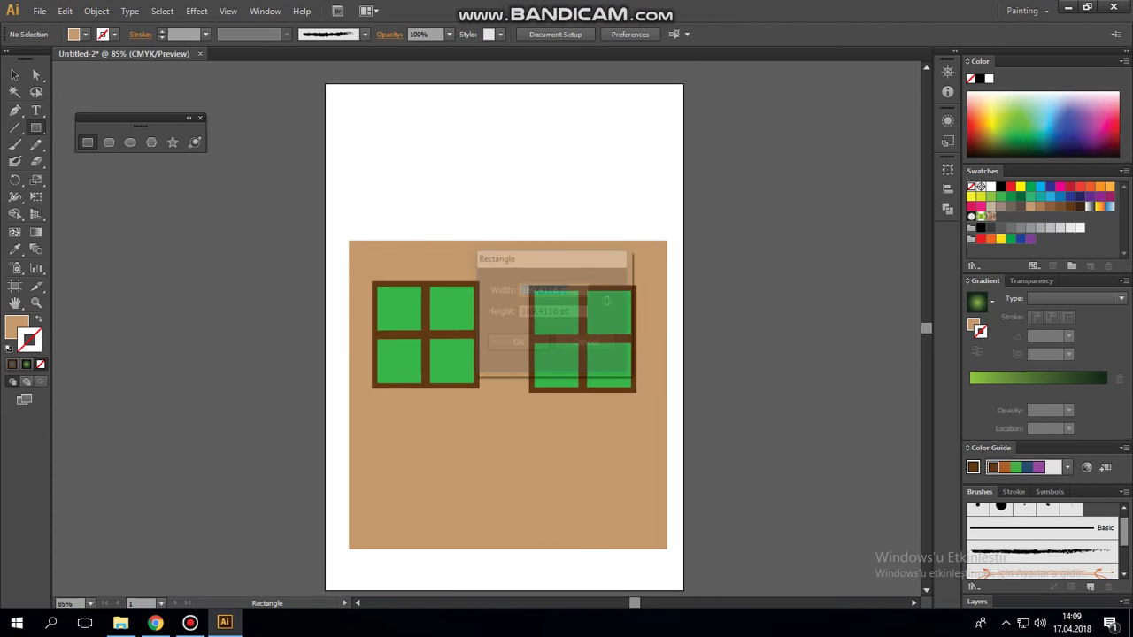
key("Tab")
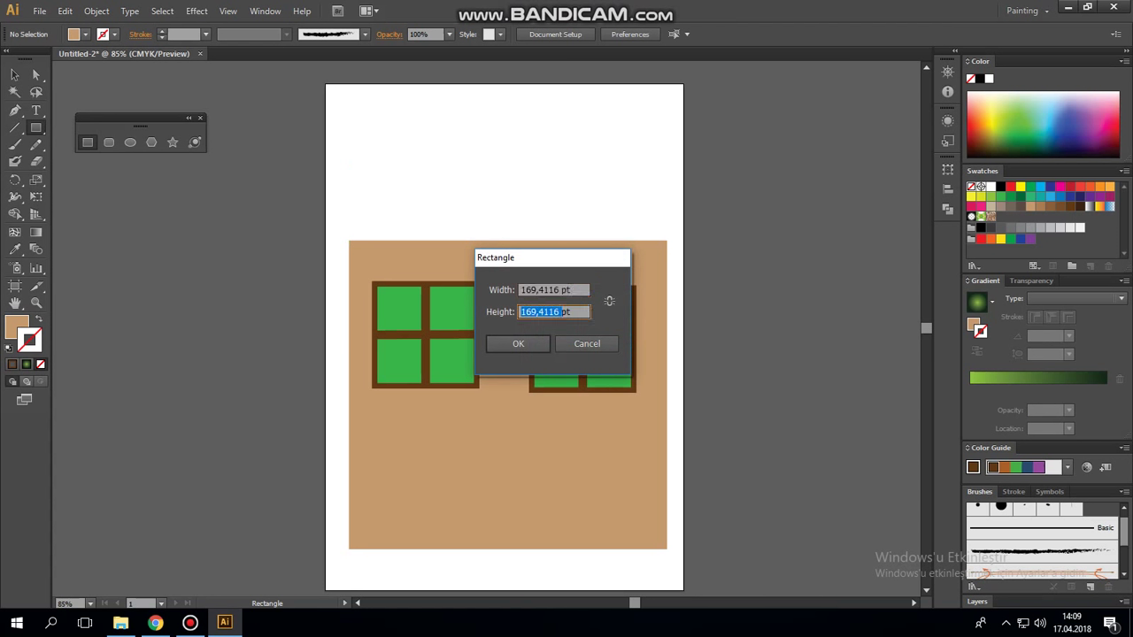
left_click(587, 343)
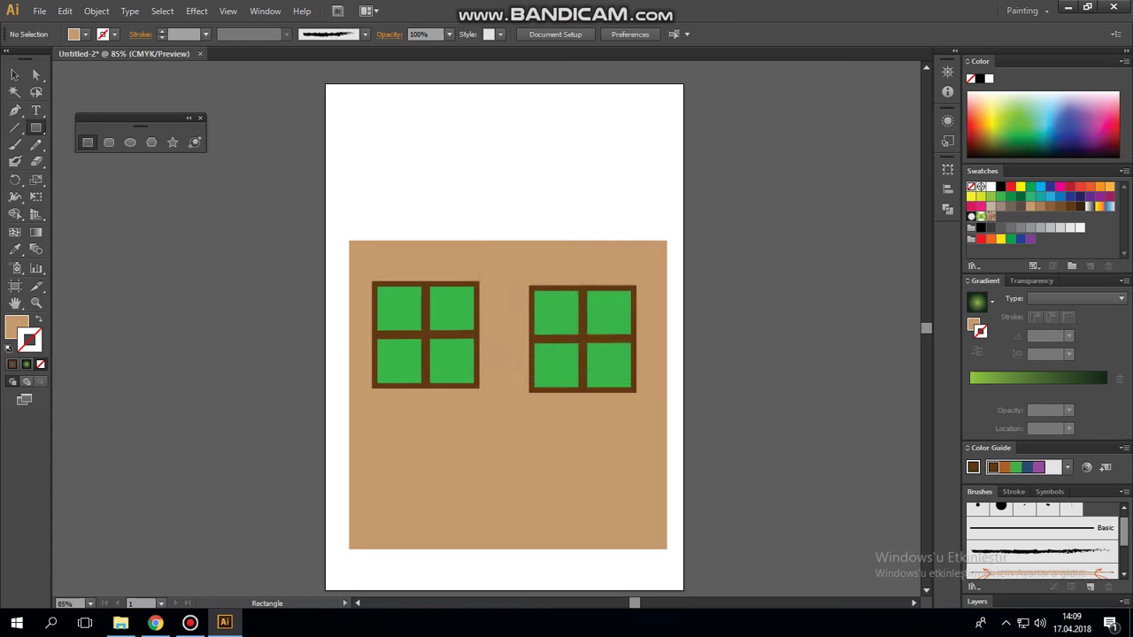
left_click(152, 142)
left_click(424, 135)
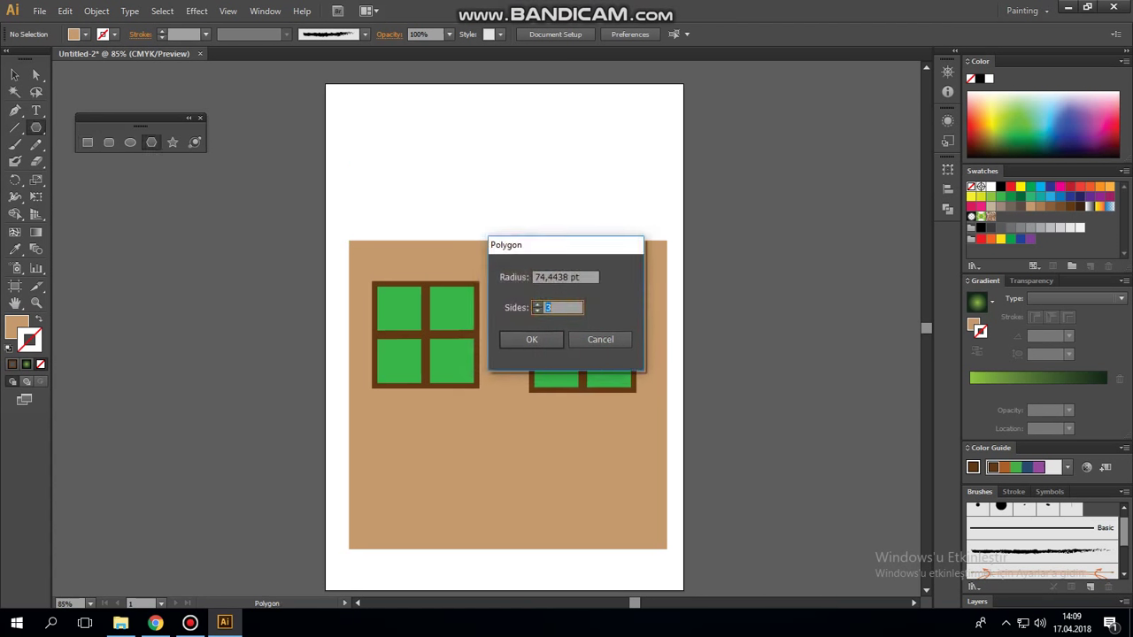
left_click(531, 339)
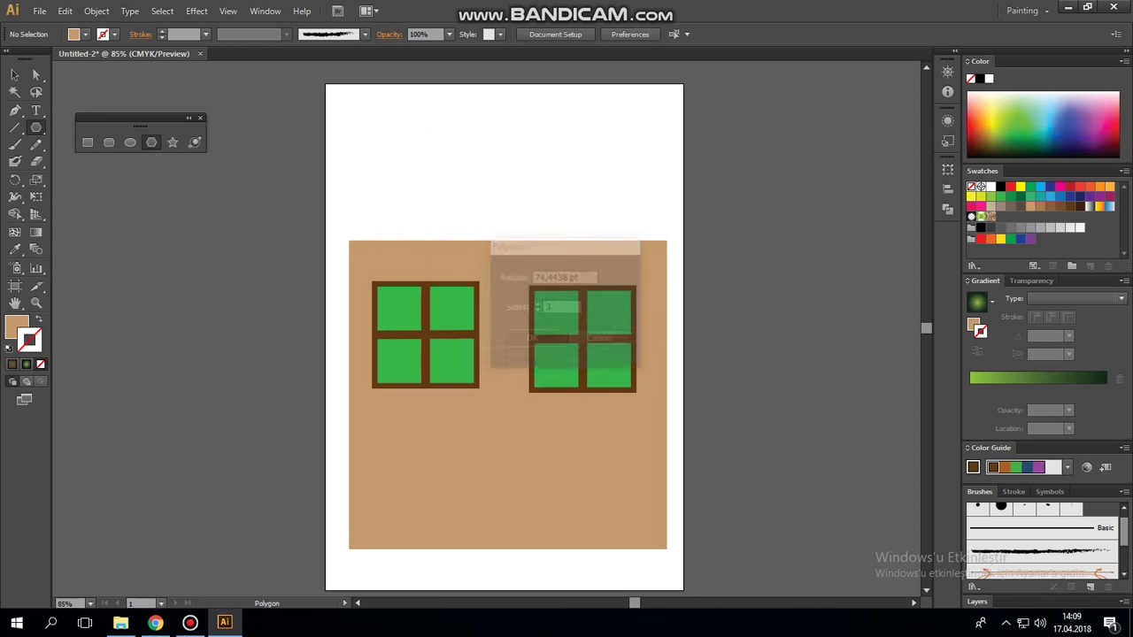
key("v")
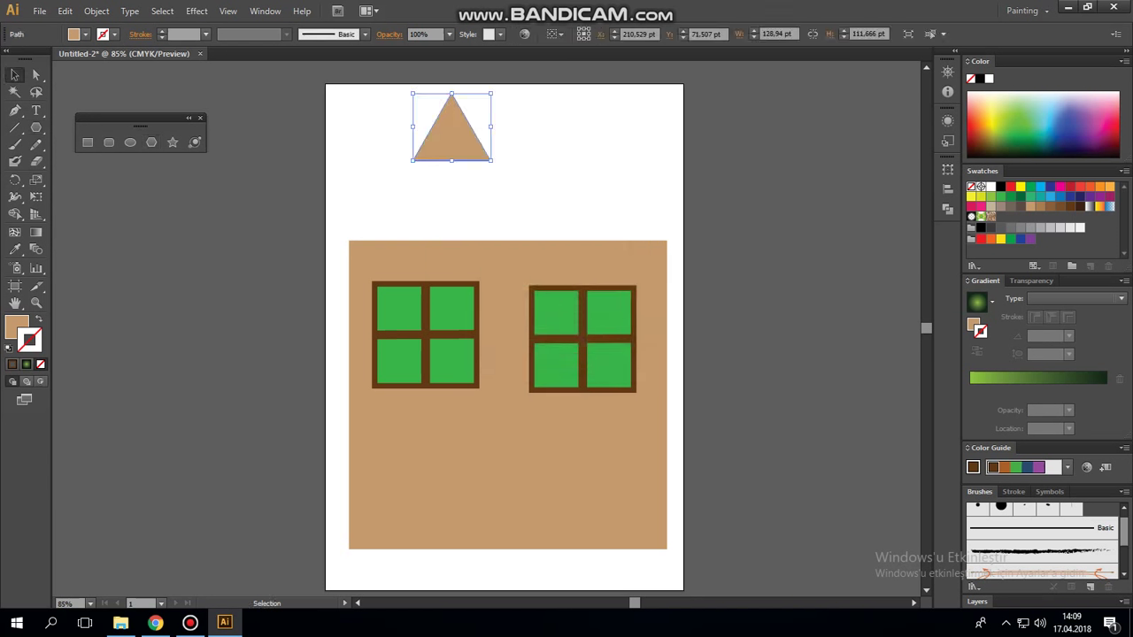
Stretch the triangle into a wide roof over the wall and fill it light teal
mouse_move(471, 141)
left_mouse_down()
mouse_move(390, 225)
mouse_move(679, 213)
left_mouse_up()
left_click_drag(504, 174, 506, 118)
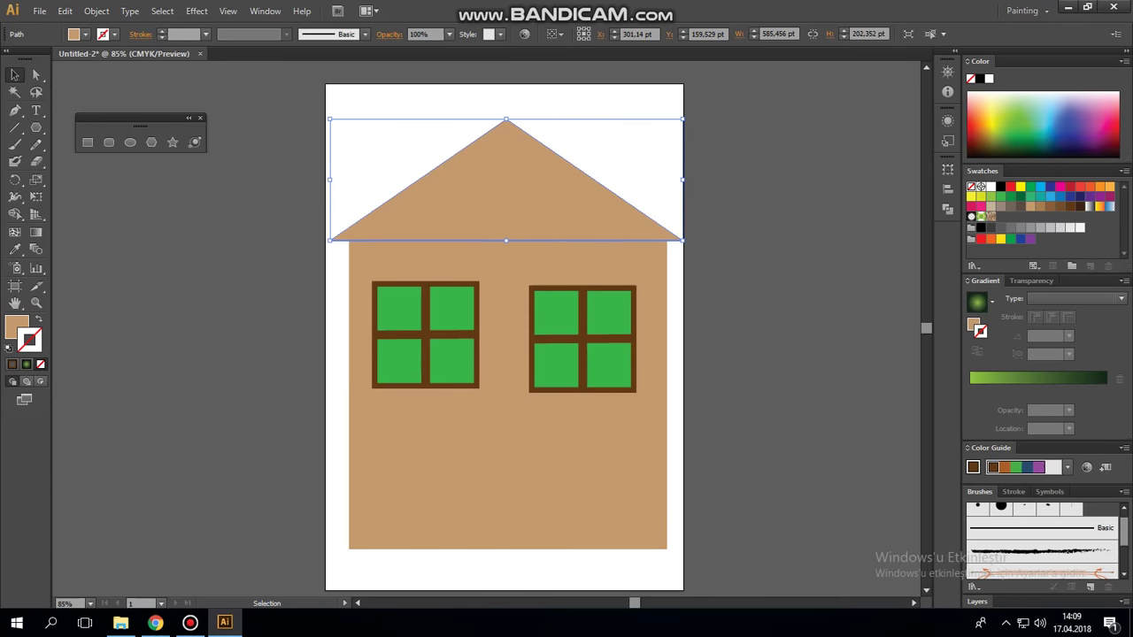
key("comma")
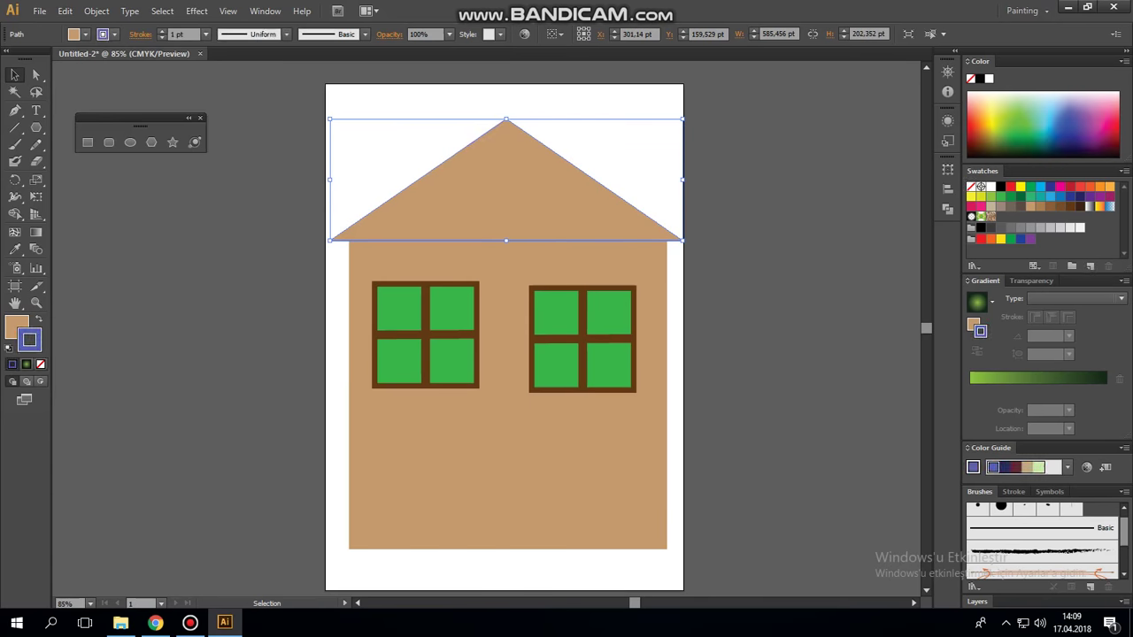
key("x")
left_click(1062, 113)
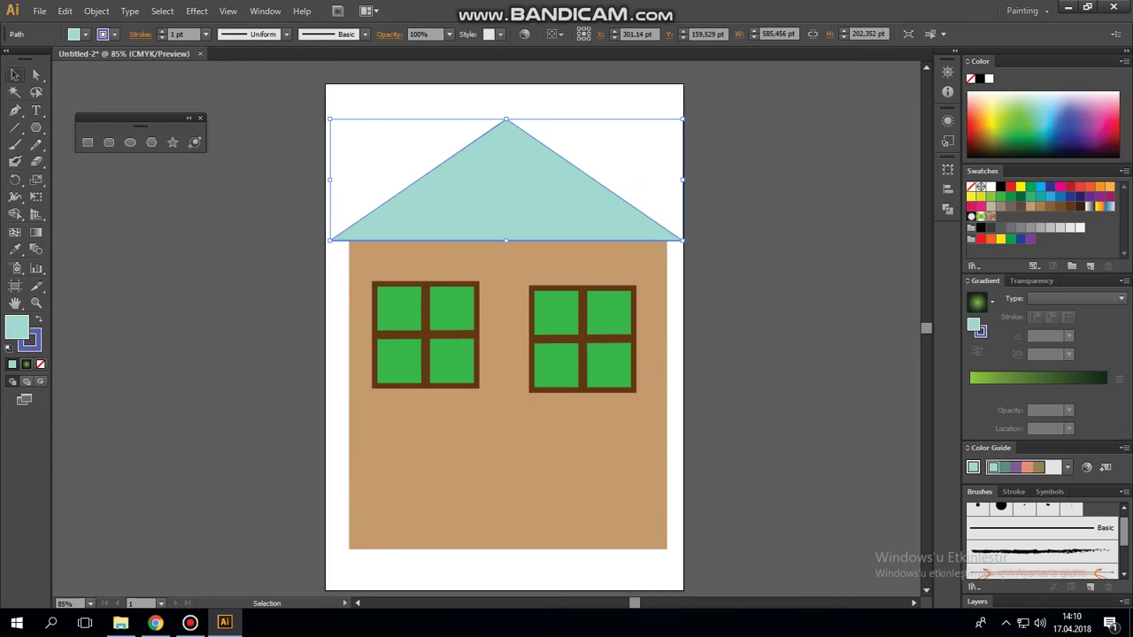
Select everything and nudge the whole house down three arrow-key steps, then deselect
left_click(694, 188)
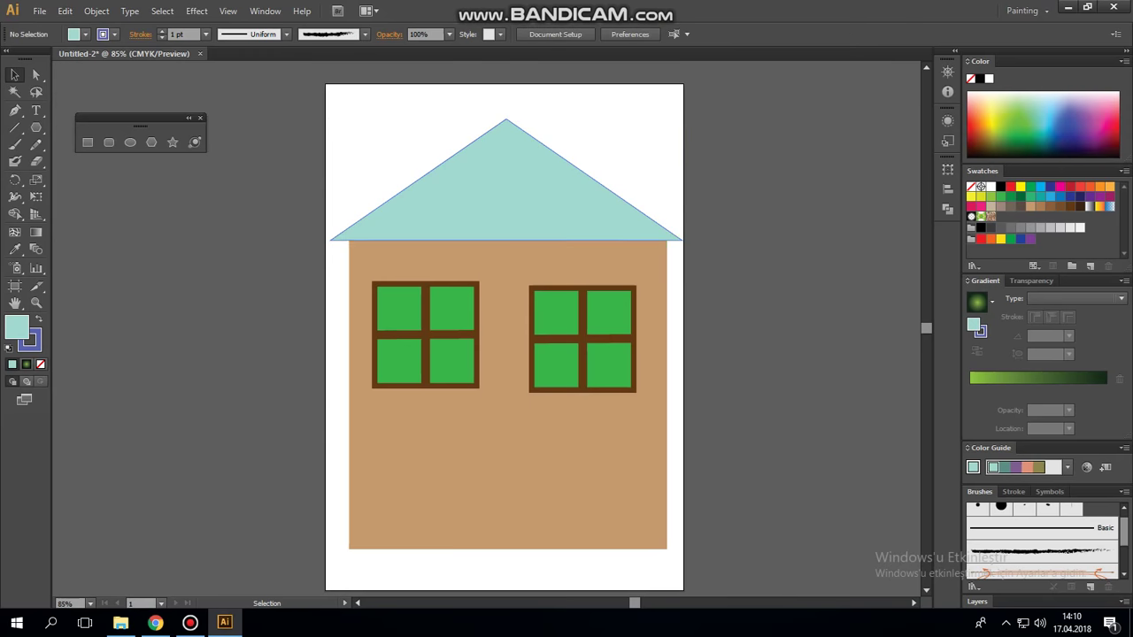
scroll(425, 334, "down", 2)
key("ctrl+a")
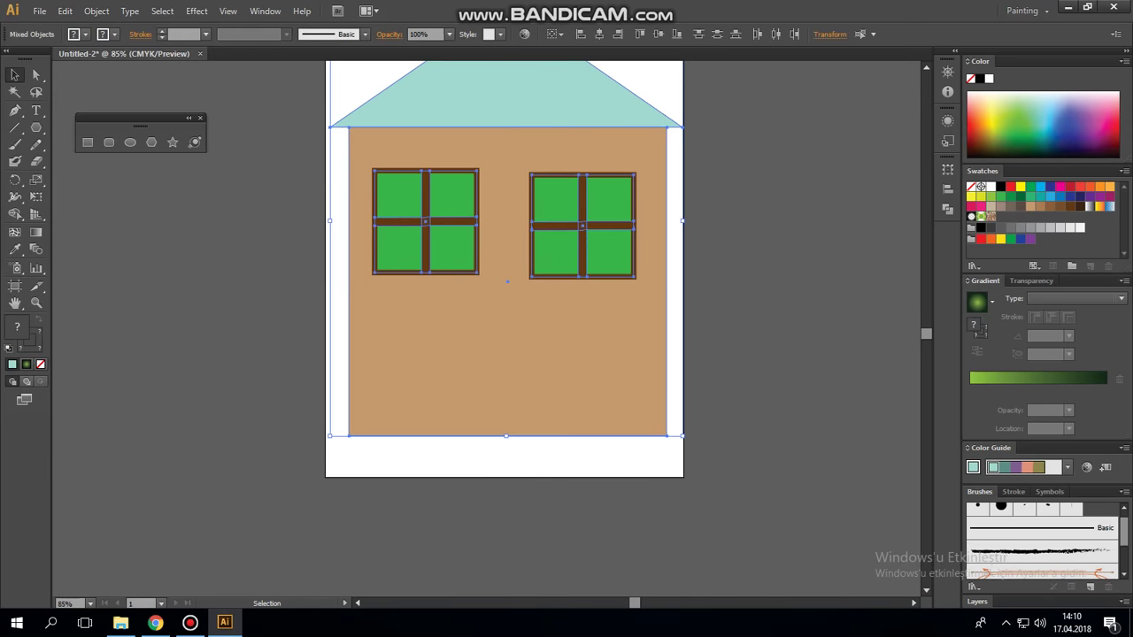
key("Down")
key("Down")
key("Down")
key("Down")
key("Down")
key("Down")
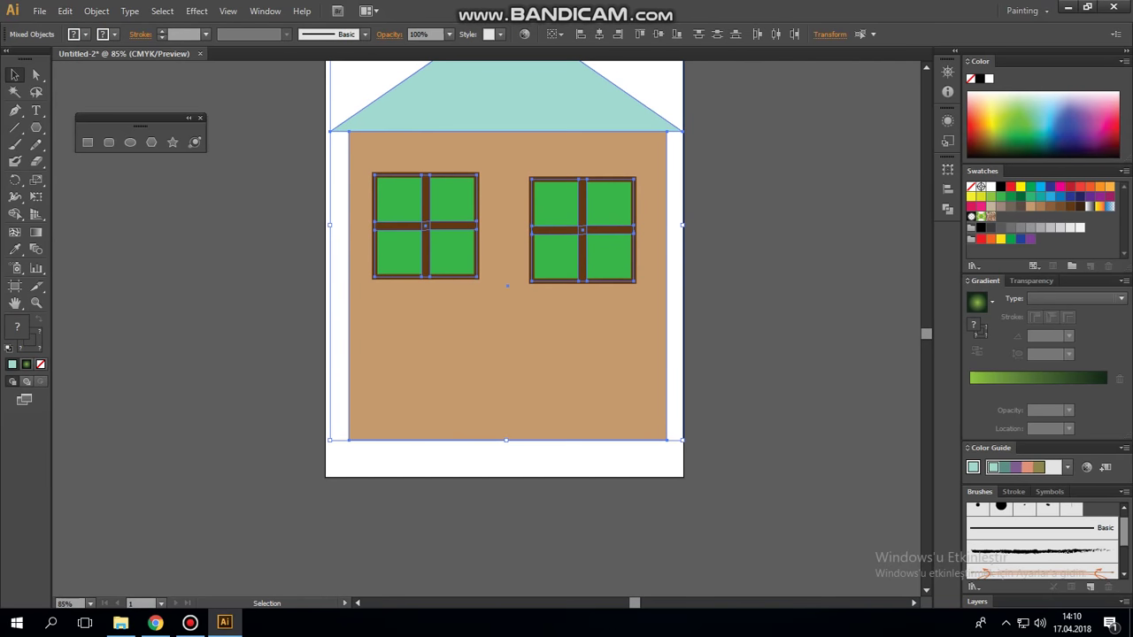
key("Down")
key("Down")
key("Down")
key("Down")
key("Down")
key("Down")
key("Down")
key("Down")
key("Down")
key("Down")
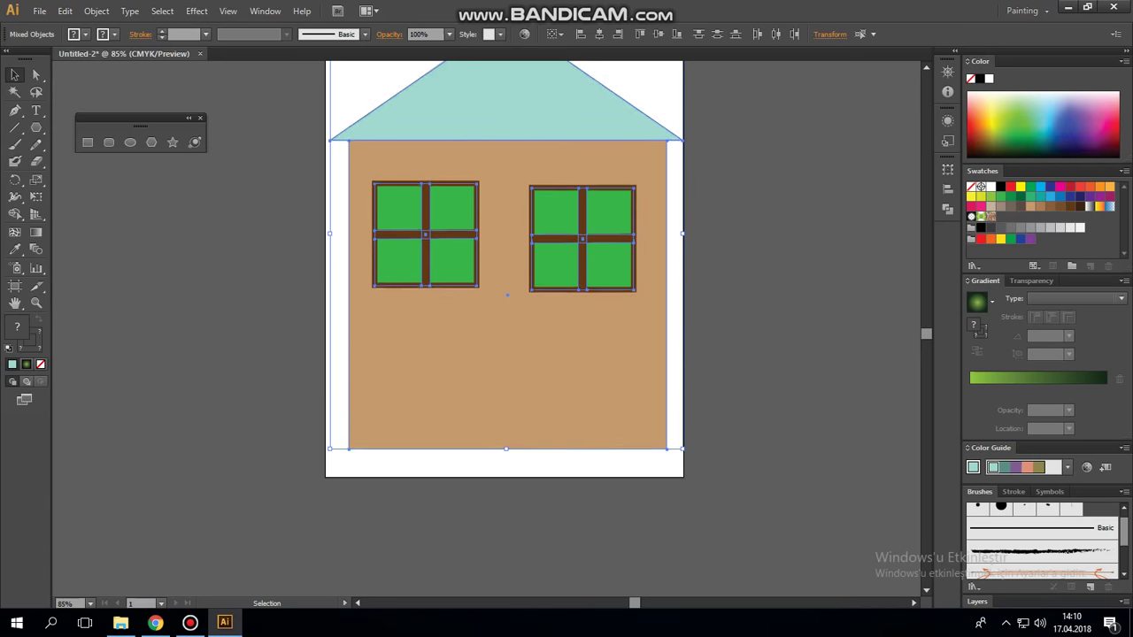
key("Down")
key("Down")
key("Down")
scroll(504, 301, "up", 1)
key("ctrl+shift+a")
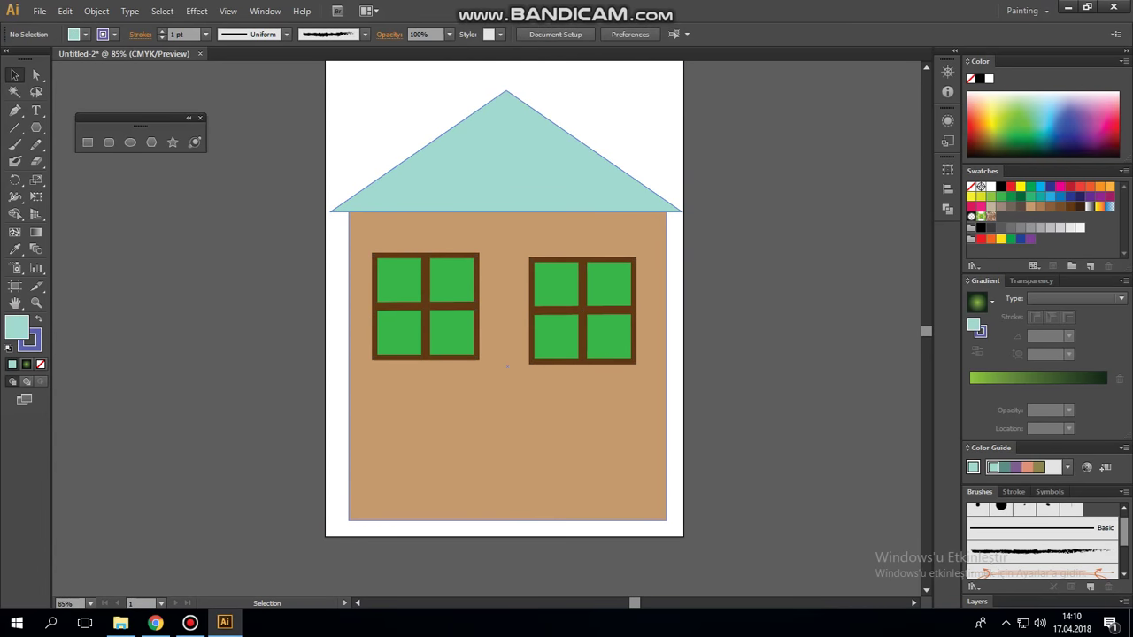
scroll(507, 365, "up", 1)
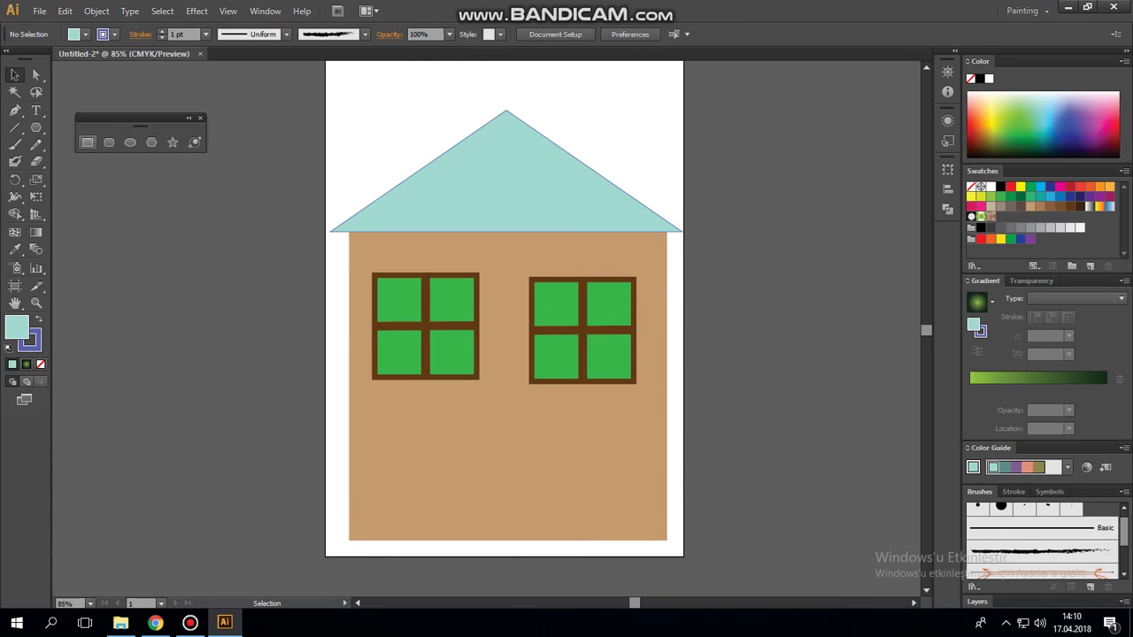
left_click(87, 142)
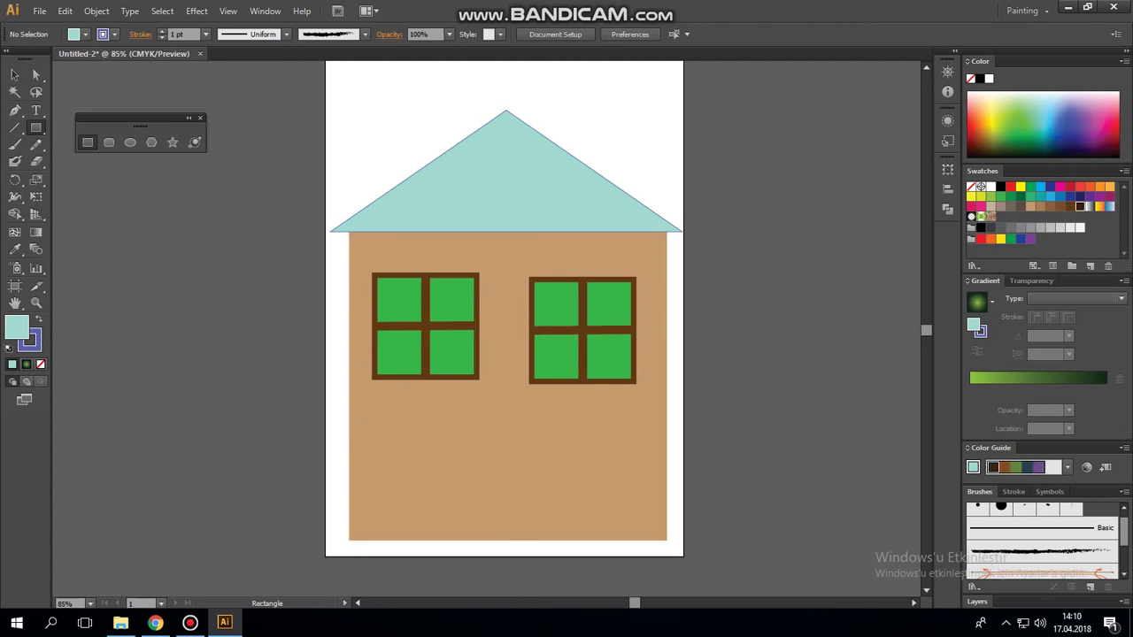
Draw a dark-brown door rectangle at the bottom centre of the wall
left_click(1070, 206)
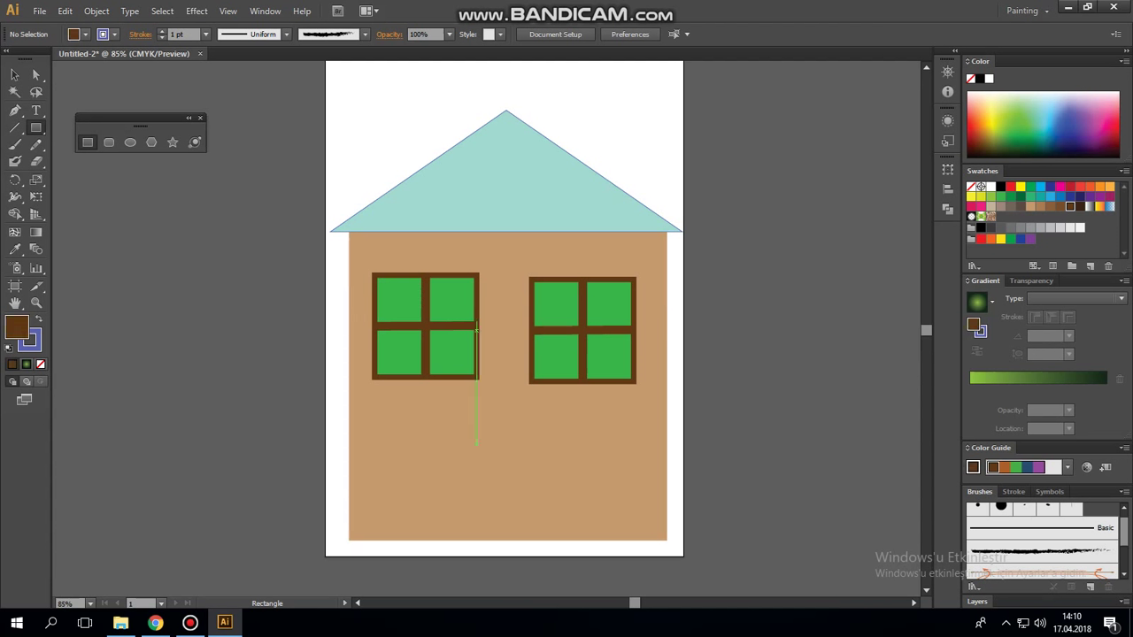
left_click_drag(476, 445, 529, 538)
key("v")
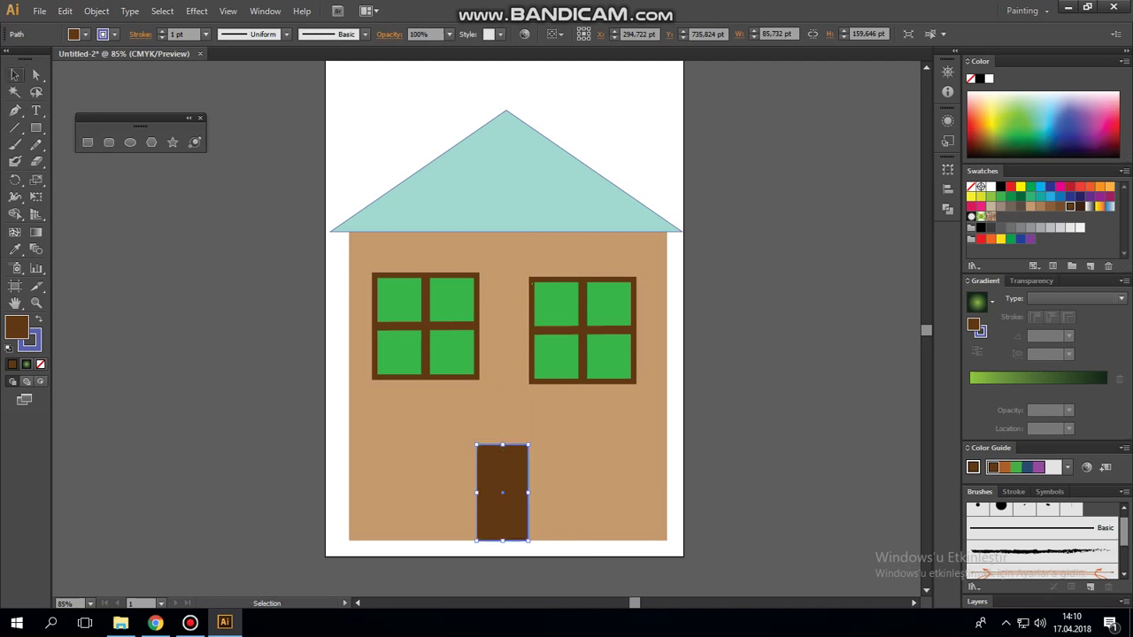
key("ctrl+shift+a")
left_click(502, 492)
key("ctrl+shift+a")
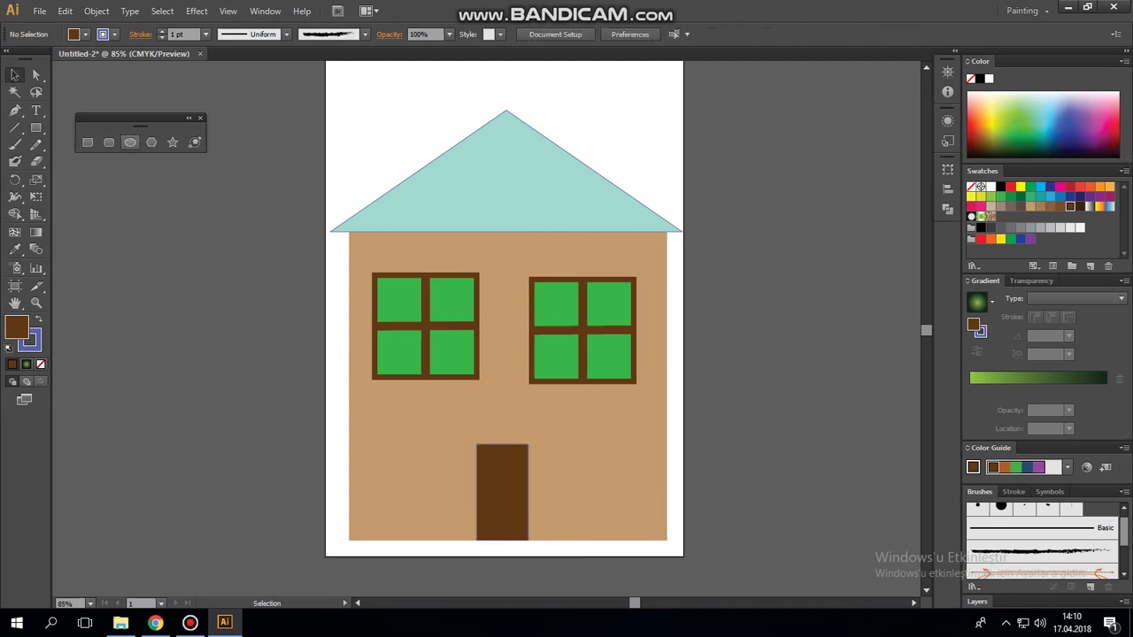
Add a small red circular knob on the door with the Ellipse tool
left_click(130, 142)
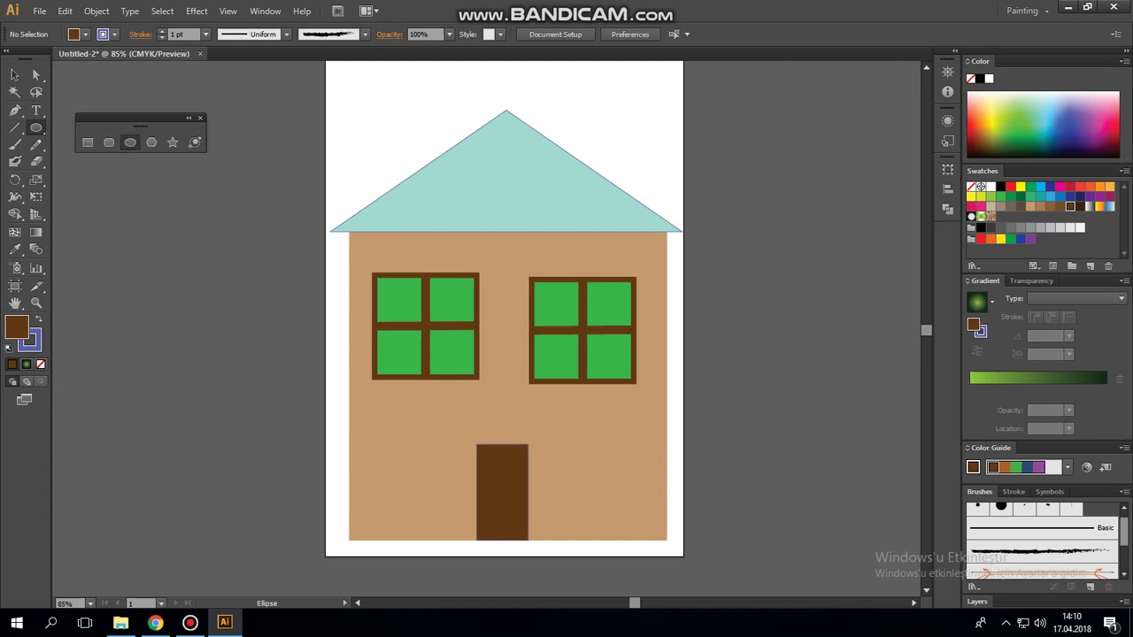
left_click(1010, 186)
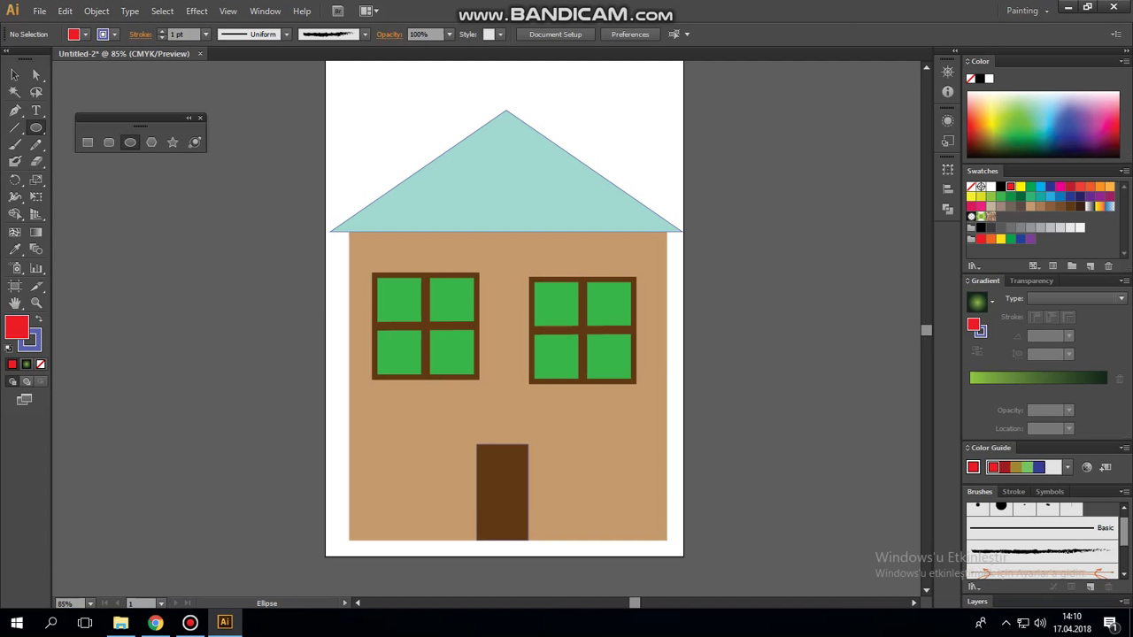
left_click_drag(482, 487, 491, 495)
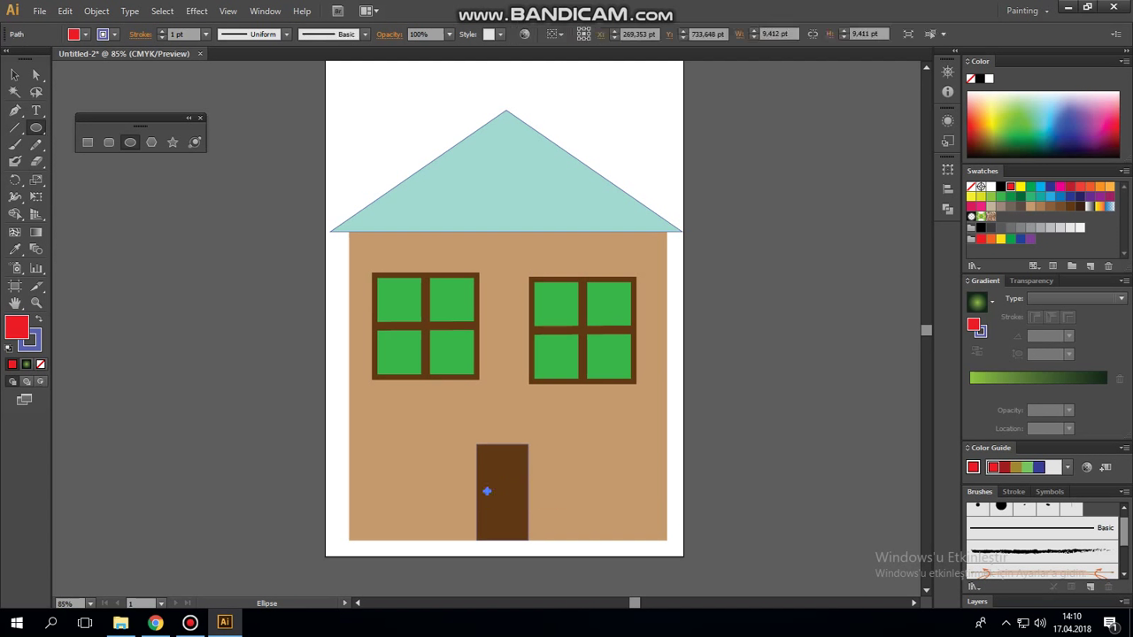
key("v")
key("ctrl+shift+a")
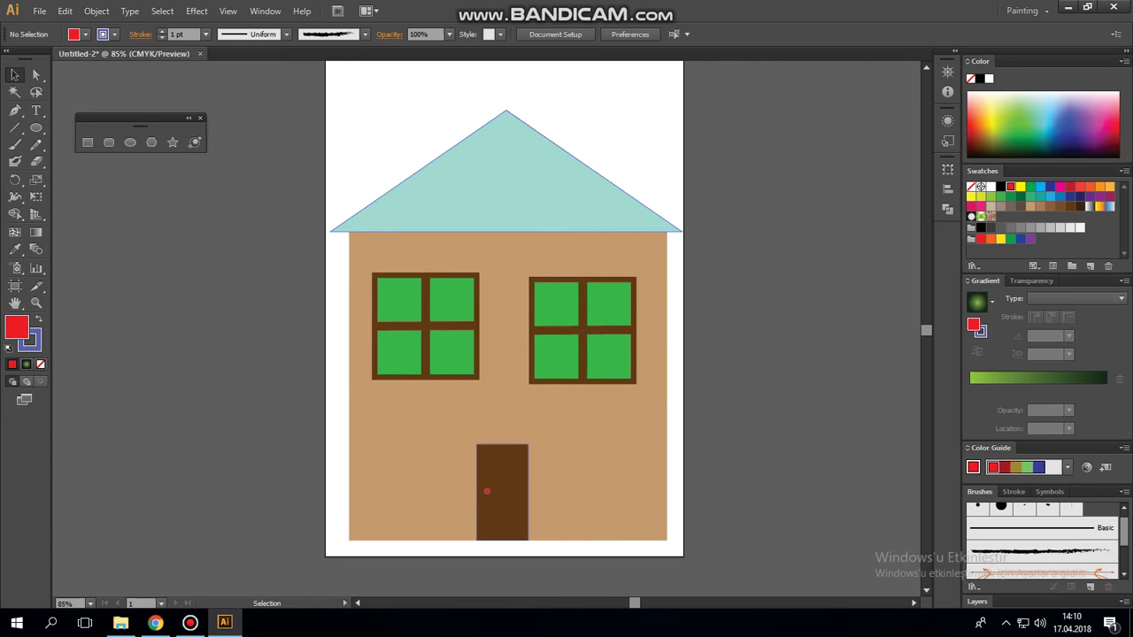
left_click(87, 142)
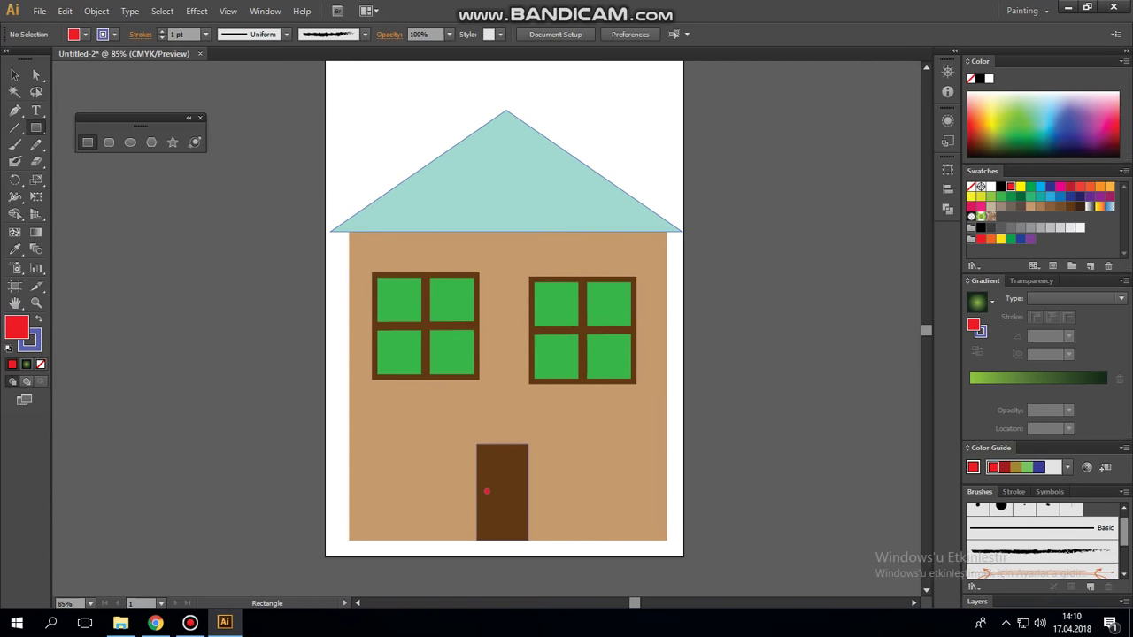
Draw a dark brown chimney rectangle on the roof's right slope and shorten its top
left_click_drag(609, 123, 634, 198)
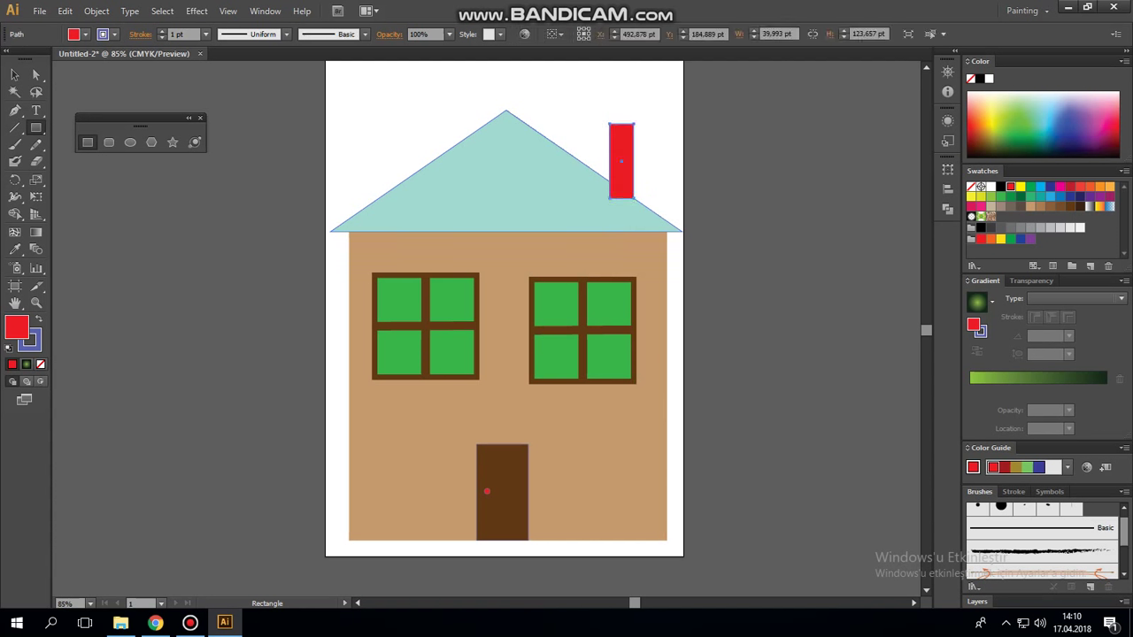
left_click(1070, 206)
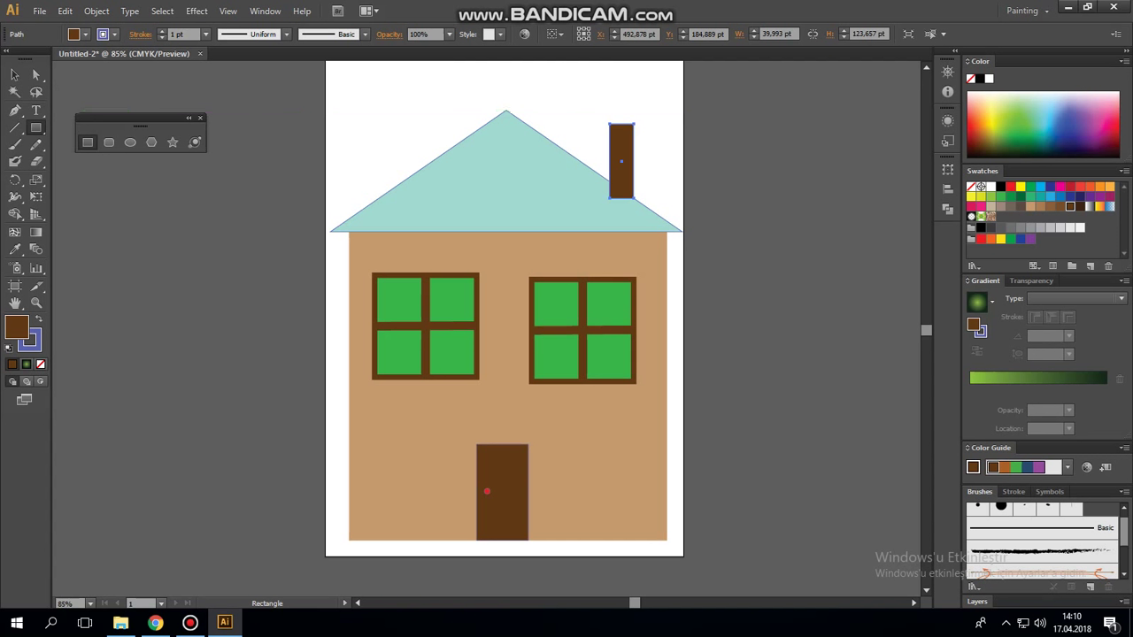
left_click(15, 75)
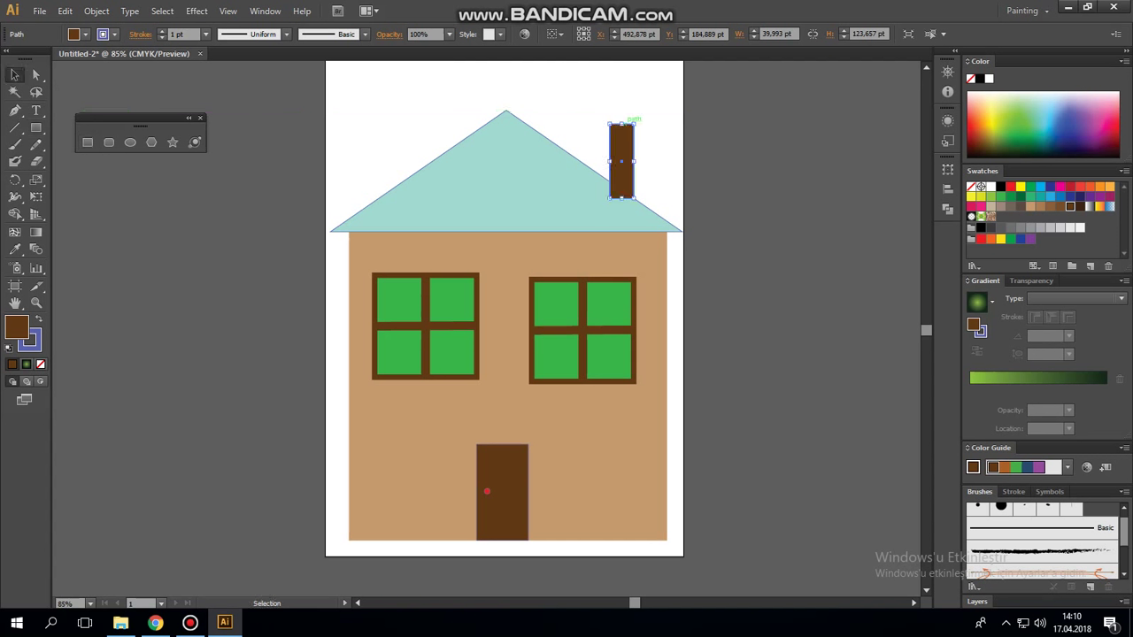
left_click_drag(621, 122, 621, 139)
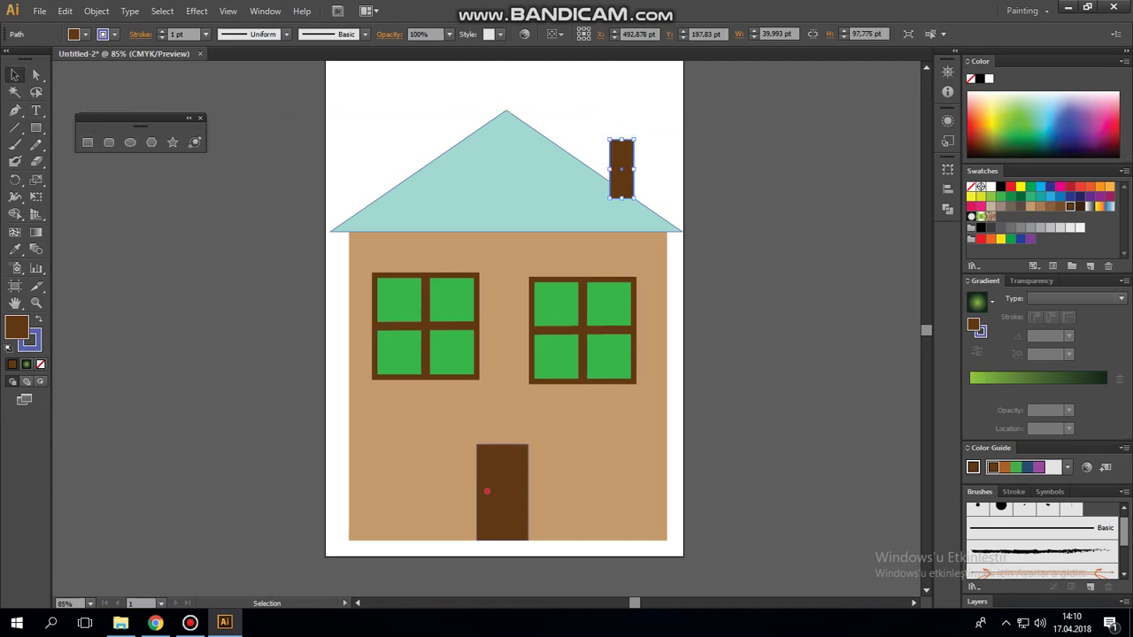
Send the chimney behind the teal roof using Object > Arrange, then deselect it
left_click(97, 11)
mouse_move(118, 43)
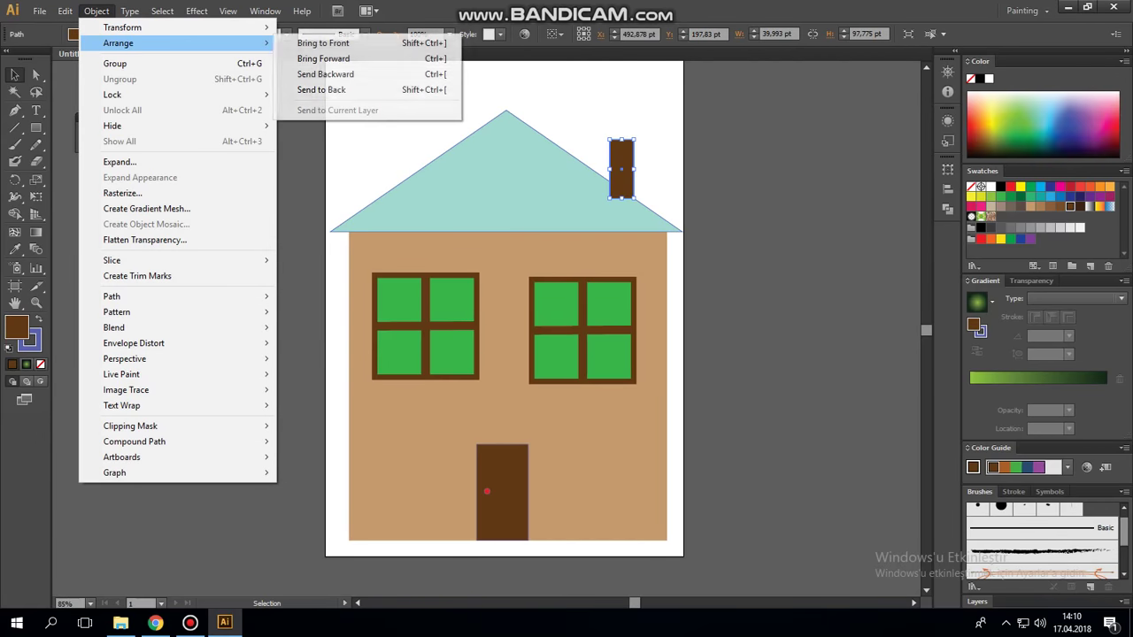
left_click(325, 73)
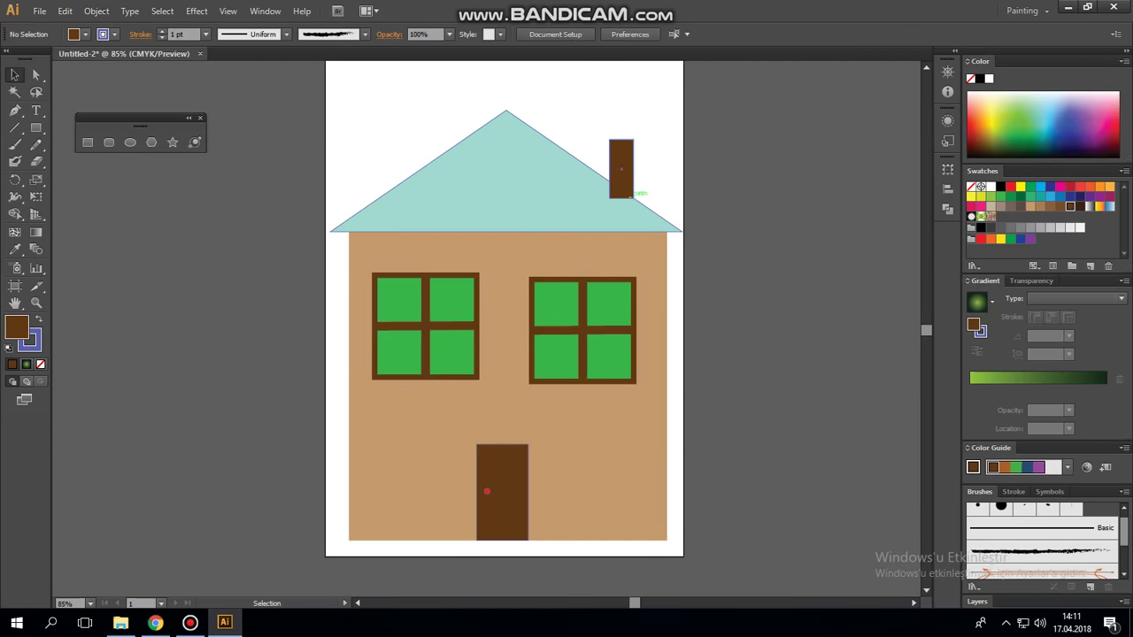
left_click(96, 11)
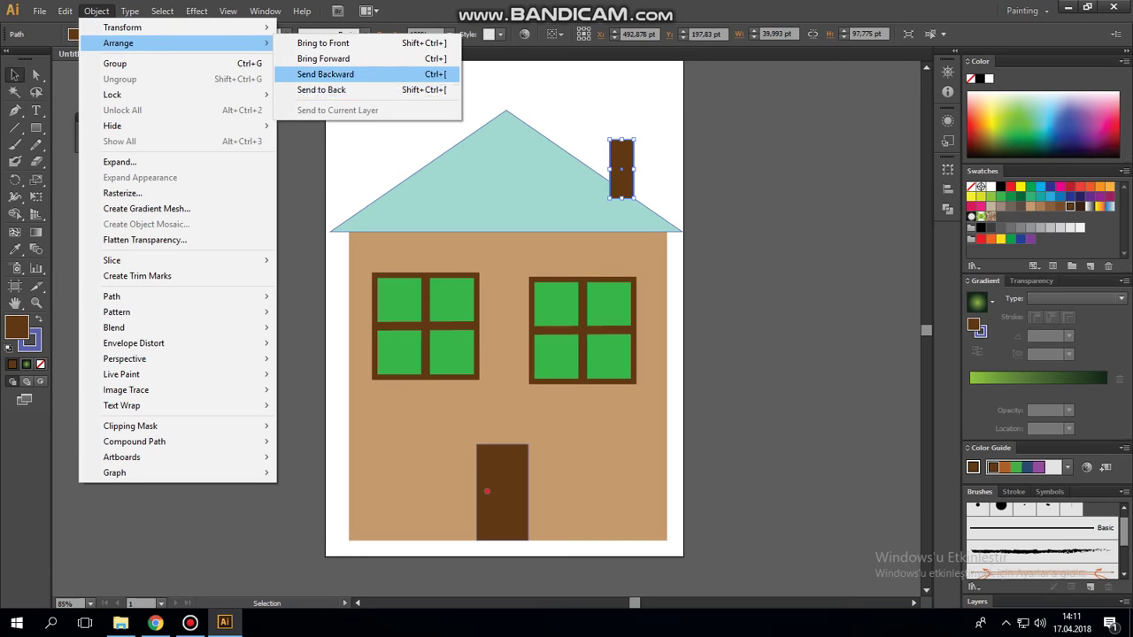
left_click(321, 89)
left_click(531, 119)
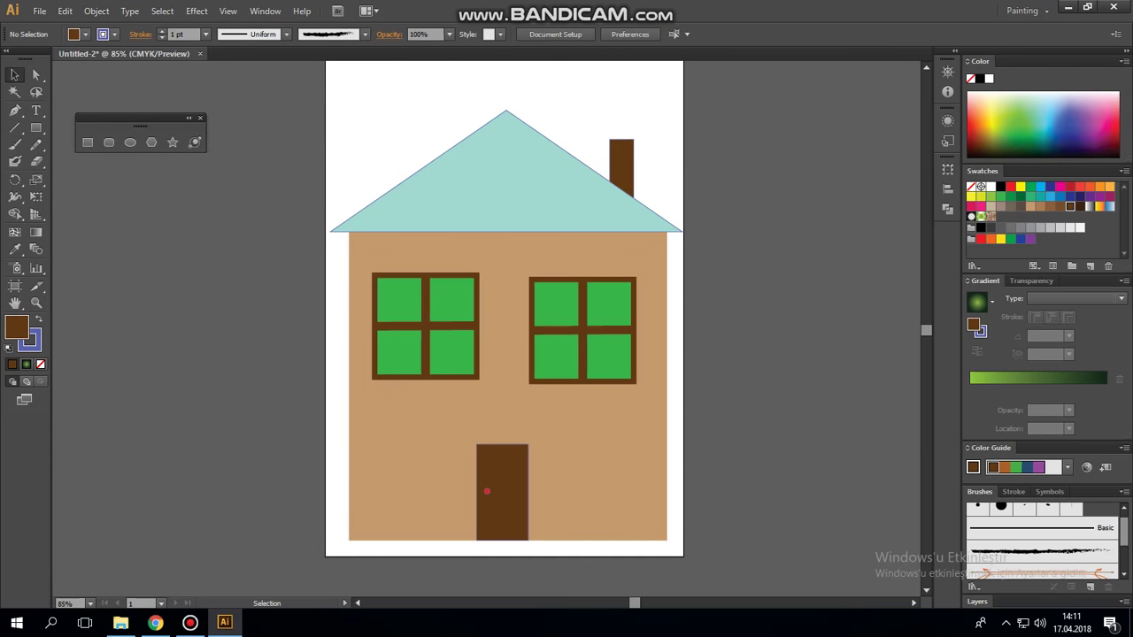